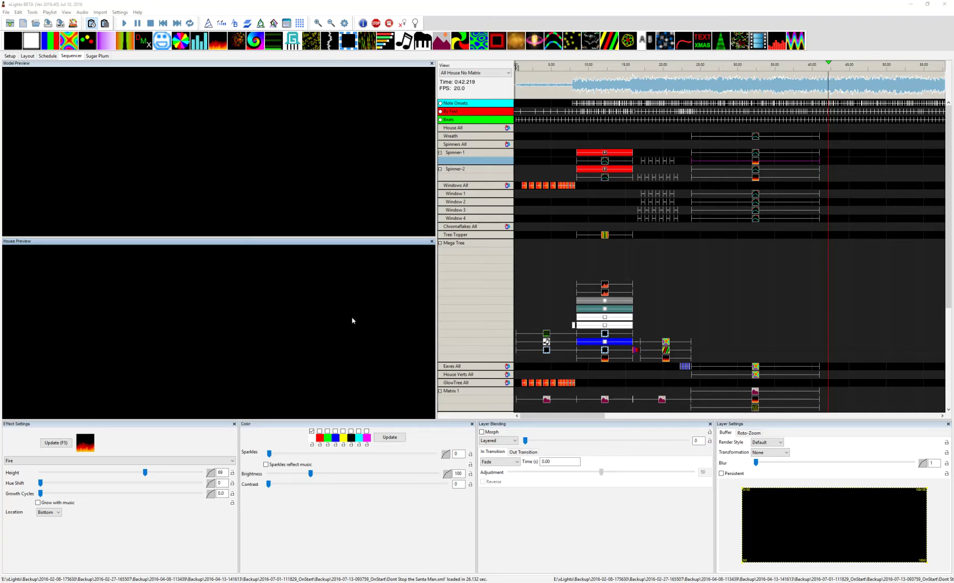
Step: Play and pause the sequence, and preview the Single Strand effect on Window 4 and the Marquee effect on the Mega Tree
{"action": "left_click", "coordinate": [125, 24]}
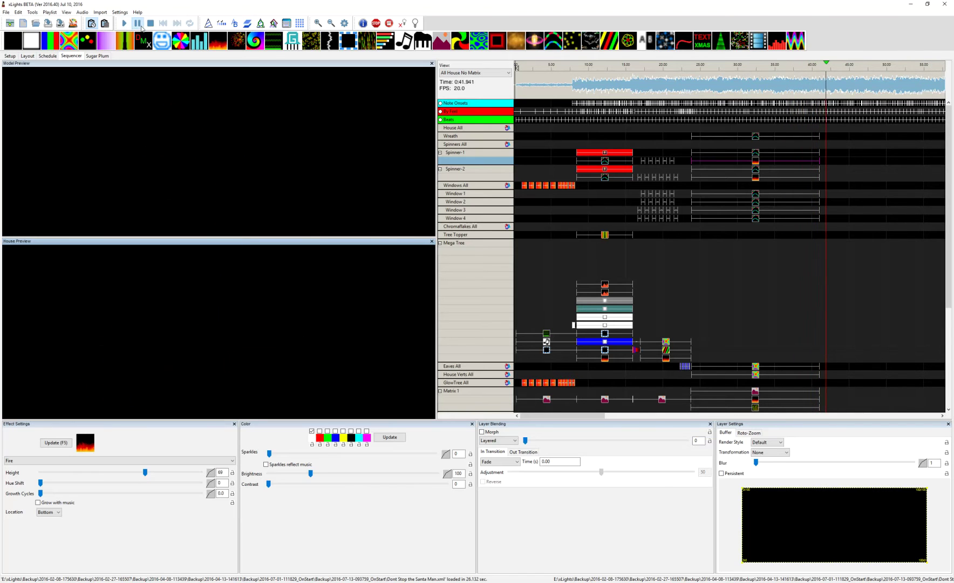
{"action": "left_click", "coordinate": [142, 26]}
{"action": "scroll", "coordinate": [782, 345], "scroll_direction": "down", "scroll_amount": 2}
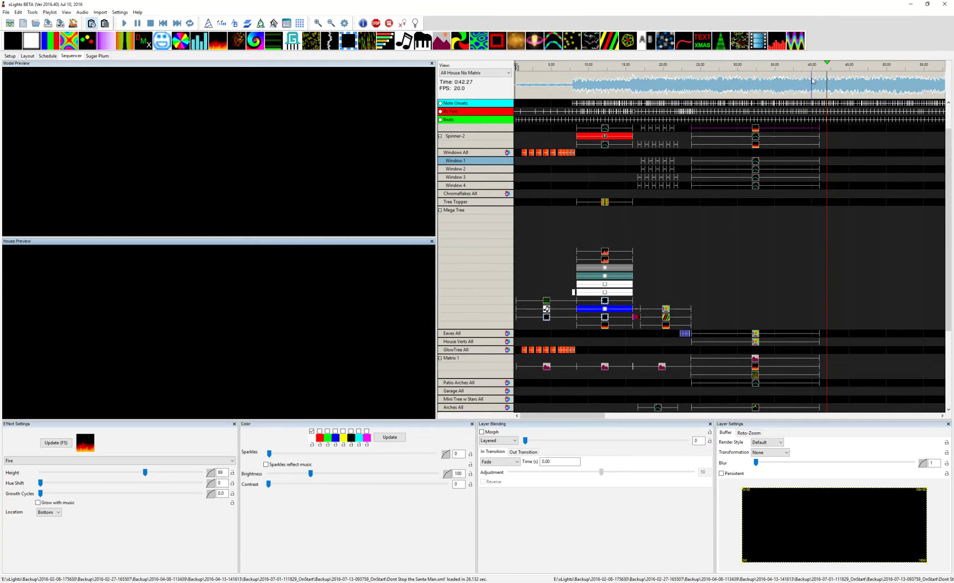
{"action": "left_click", "coordinate": [754, 186]}
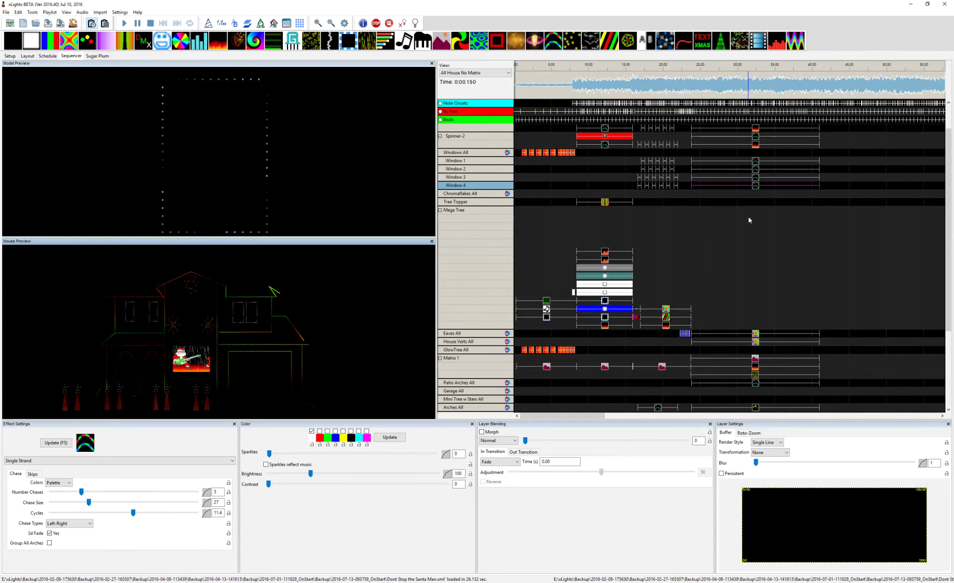
{"action": "scroll", "coordinate": [748, 220], "scroll_direction": "up", "scroll_amount": 2}
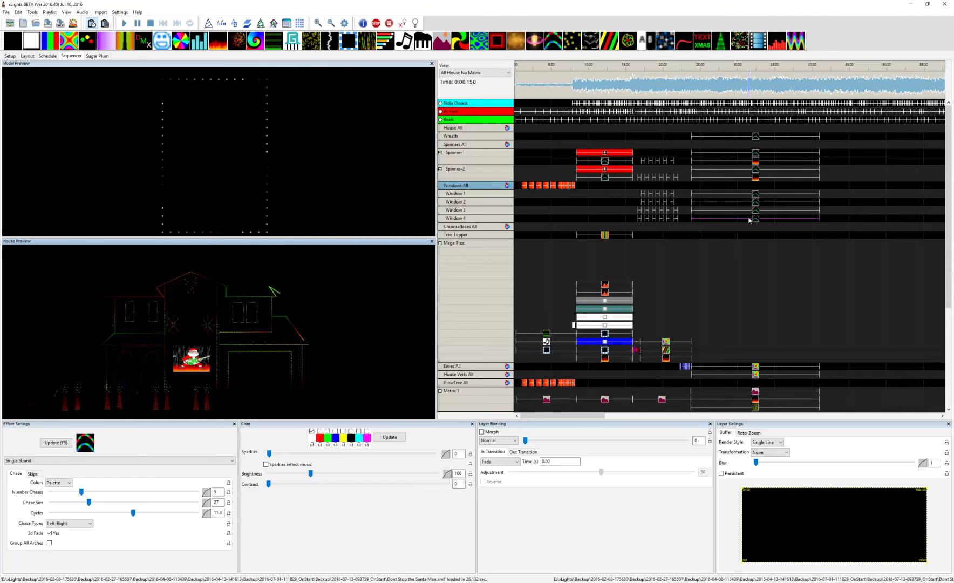
{"action": "left_click", "coordinate": [605, 350]}
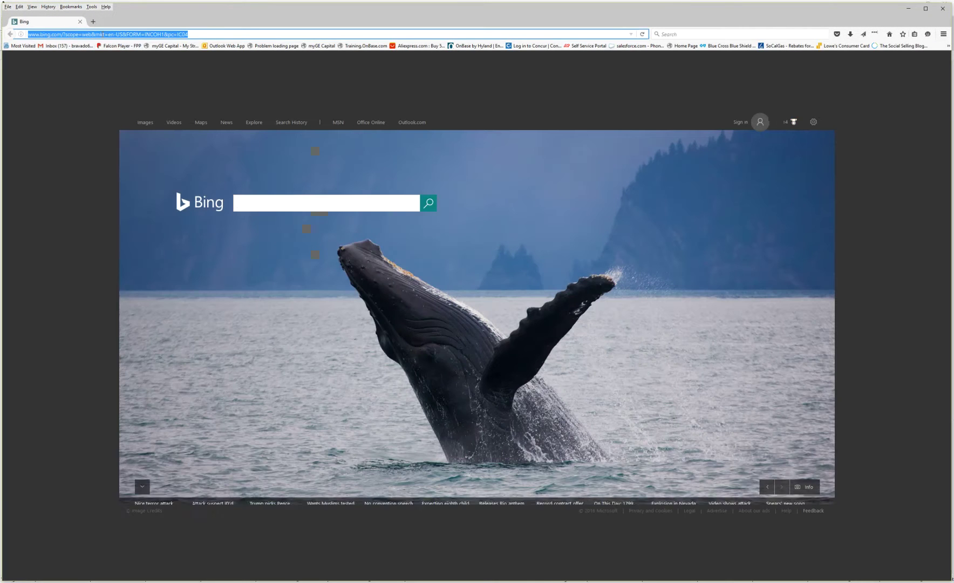
Step: Switch to Firefox, search the web for "piskel" and open the "Piskel - New piskel" result
{"action": "type", "text": "p"}
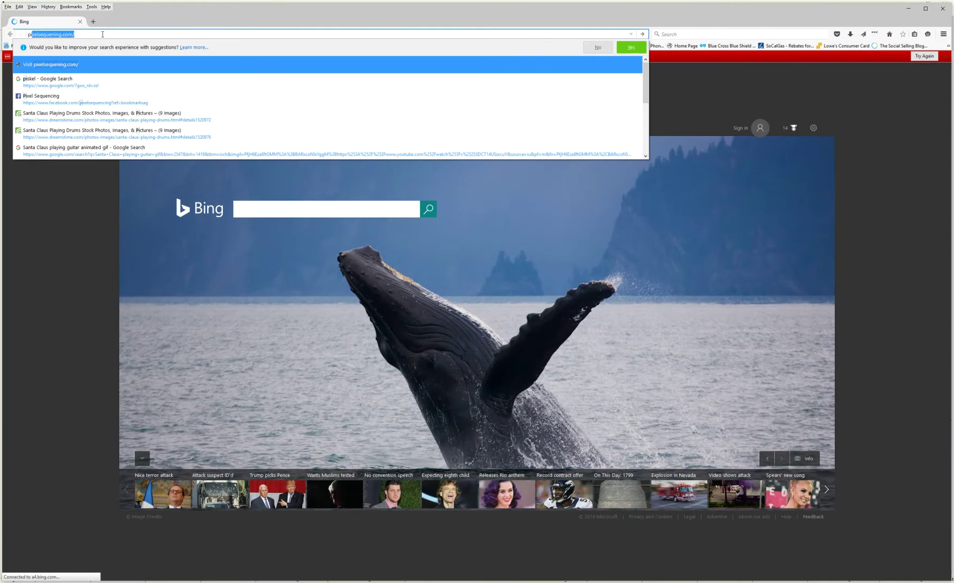
{"action": "type", "text": "iskel"}
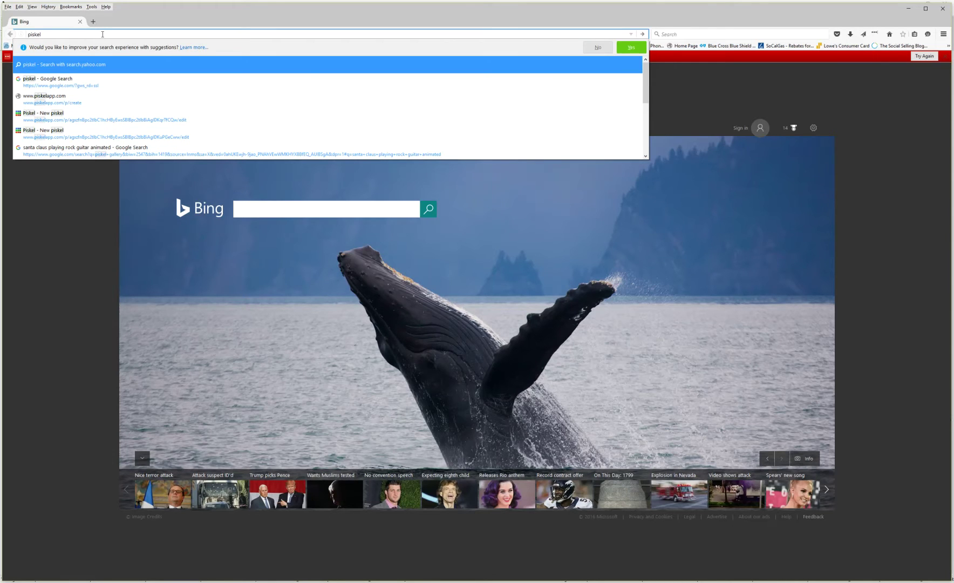
{"action": "key", "text": "Return"}
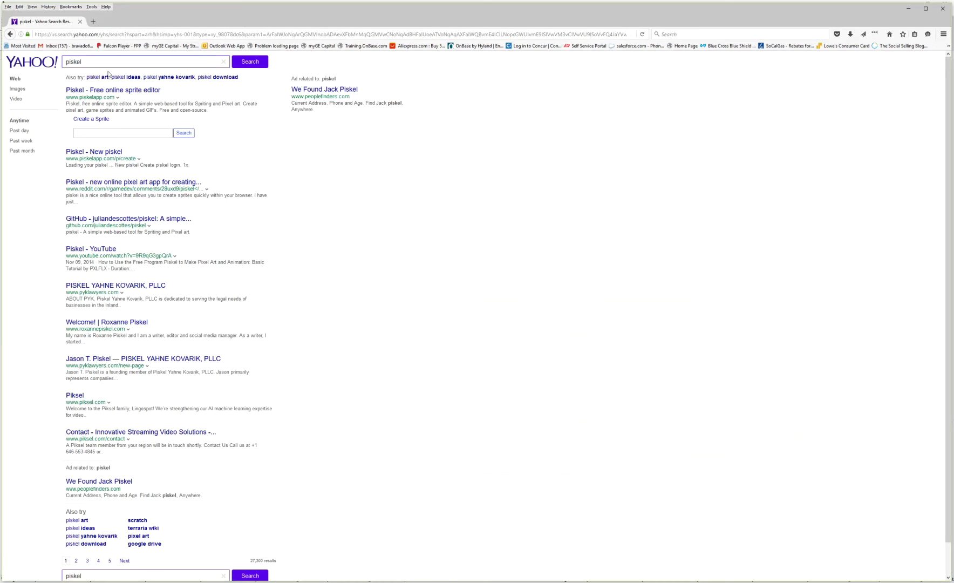
{"action": "left_click", "coordinate": [103, 150]}
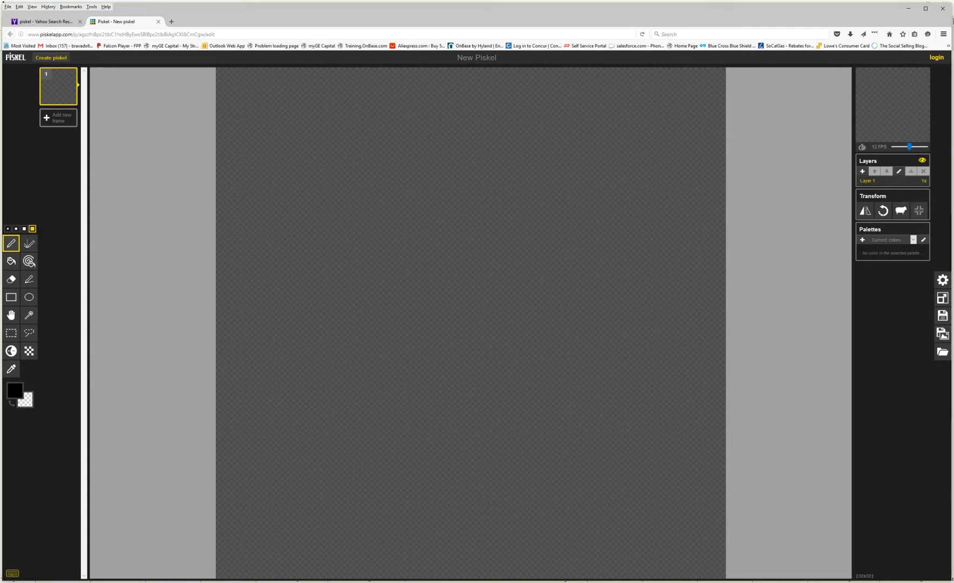
Step: Log in to Piskel and view the private and all sprite lists in the personal gallery
{"action": "left_click", "coordinate": [938, 58]}
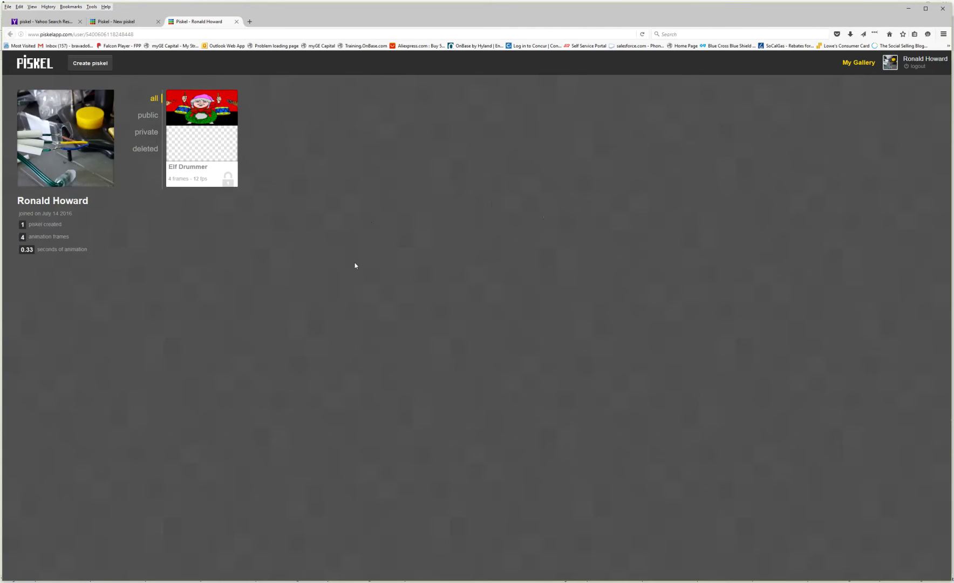
{"action": "left_click", "coordinate": [150, 134]}
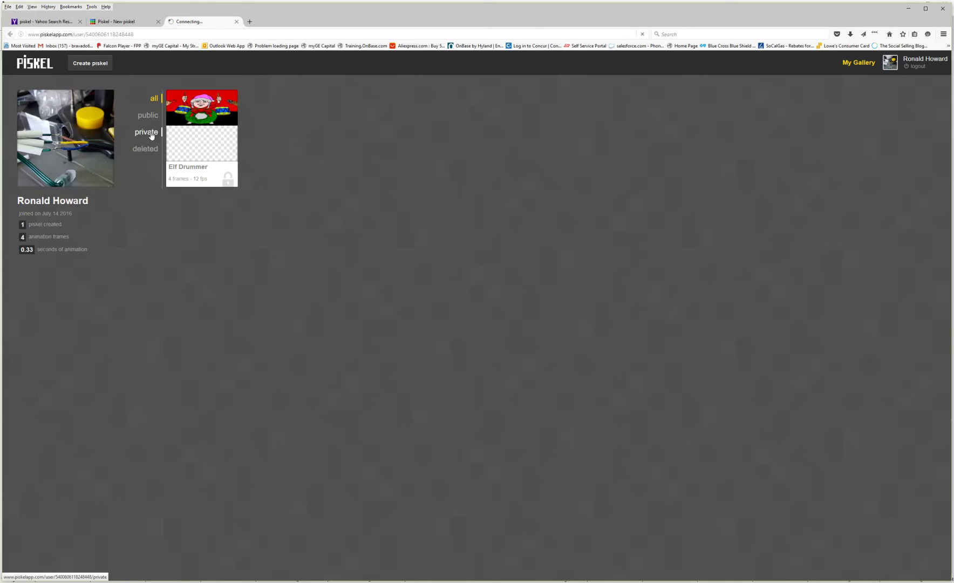
{"action": "left_click", "coordinate": [154, 98]}
{"action": "mouse_move", "coordinate": [203, 118]}
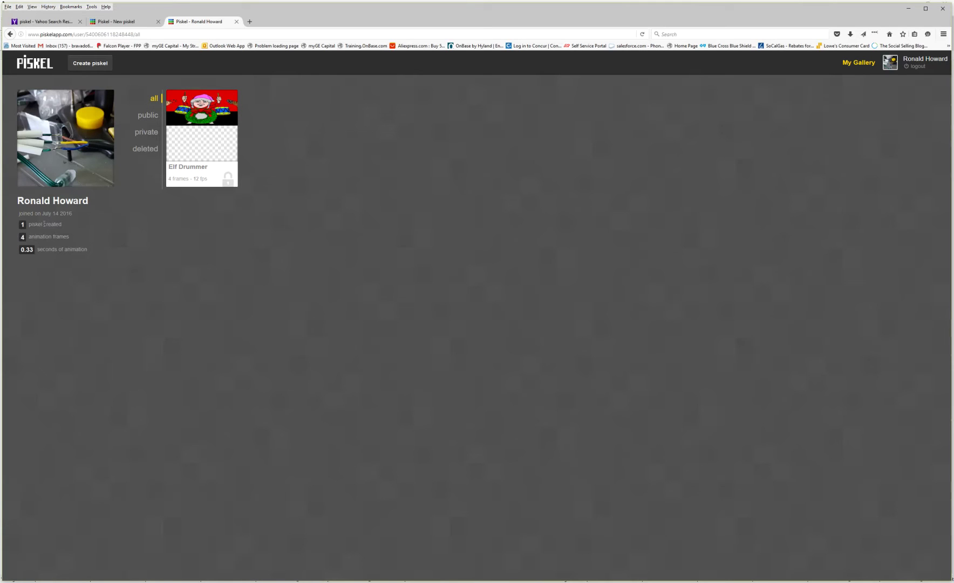
Step: Create a new piskel and choose rock-guitar-santa.gif from the xLights Media folder as the picture to import
{"action": "left_click", "coordinate": [90, 64]}
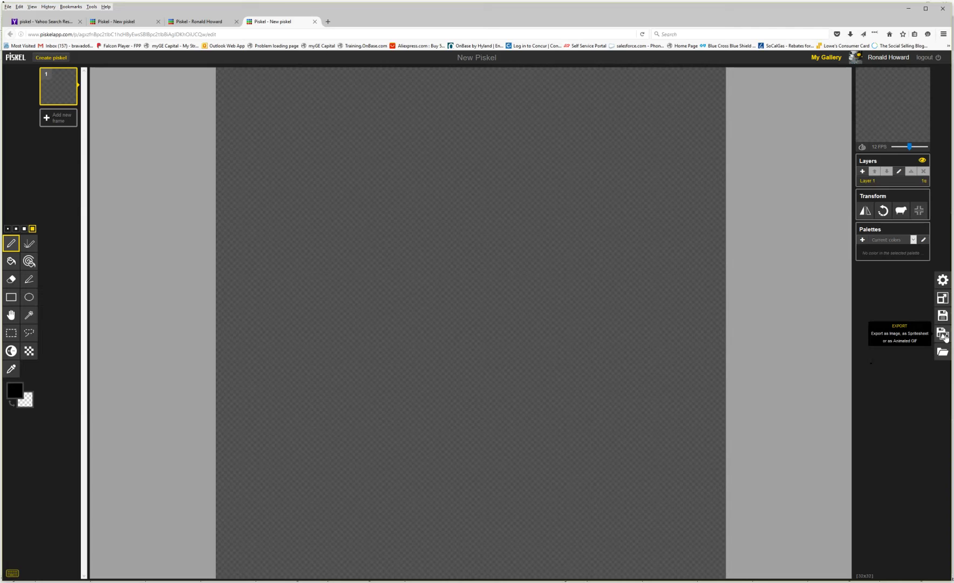
{"action": "left_click", "coordinate": [943, 353]}
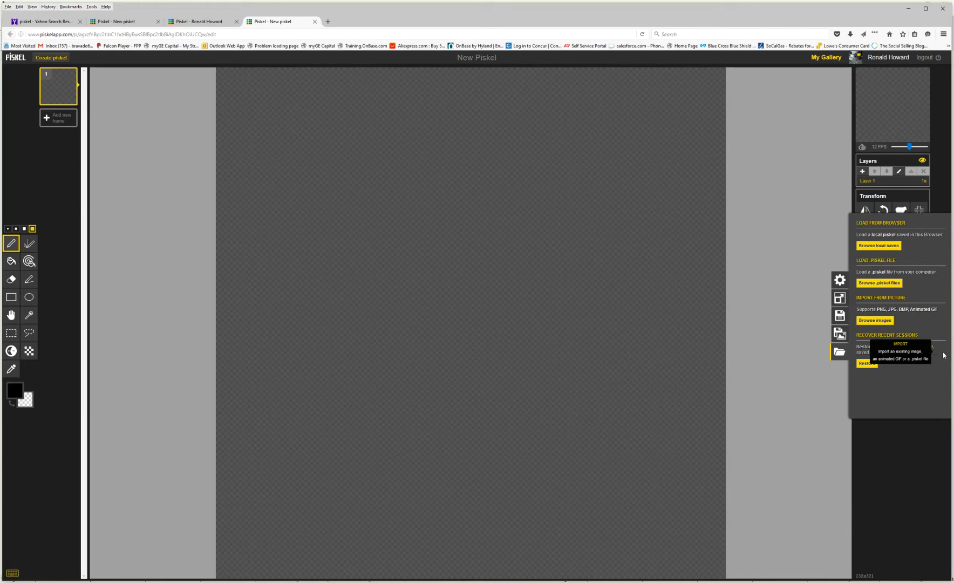
{"action": "left_click", "coordinate": [873, 320]}
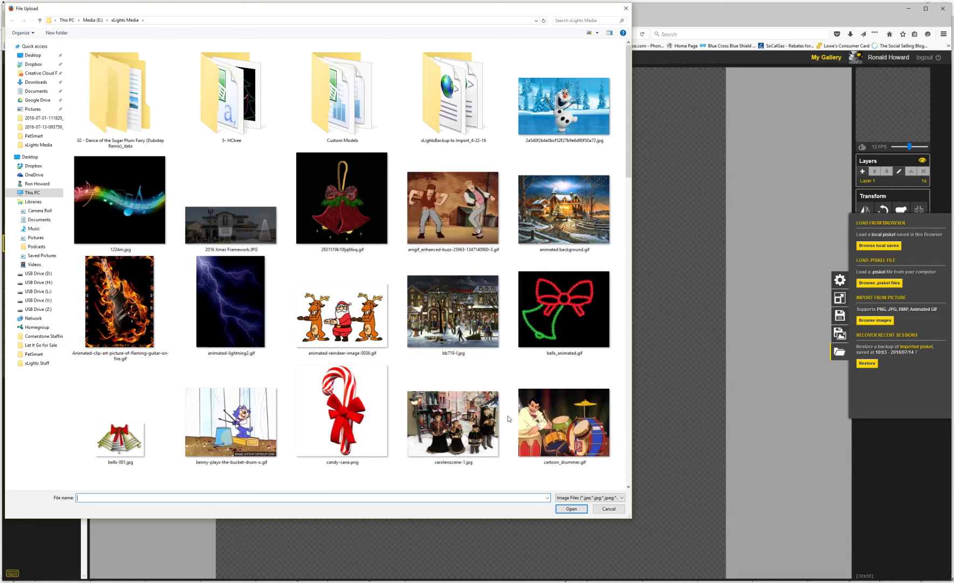
{"action": "scroll", "coordinate": [507, 418], "scroll_direction": "down", "scroll_amount": 10}
{"action": "scroll", "coordinate": [508, 418], "scroll_direction": "up", "scroll_amount": 8}
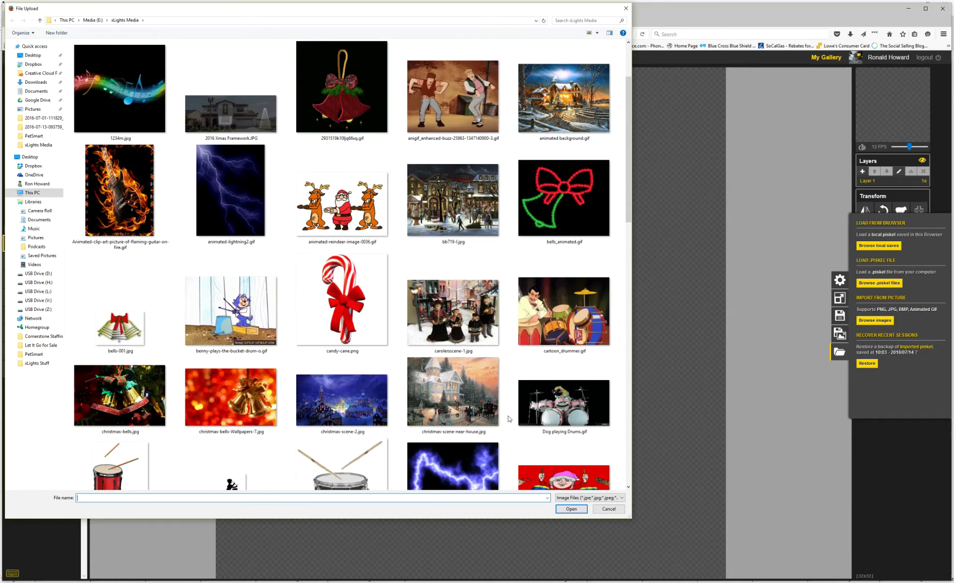
{"action": "scroll", "coordinate": [508, 418], "scroll_direction": "down", "scroll_amount": 10}
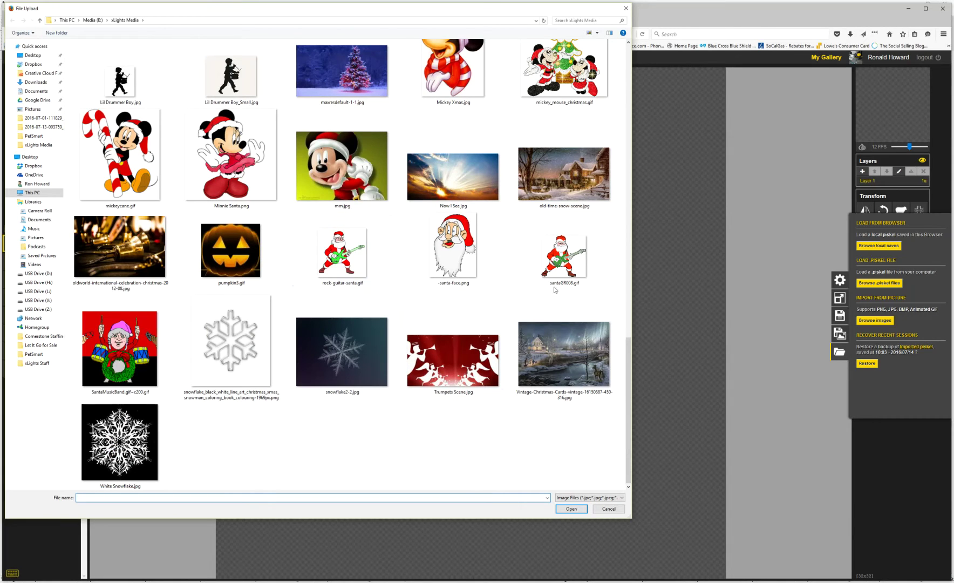
{"action": "left_click", "coordinate": [373, 265]}
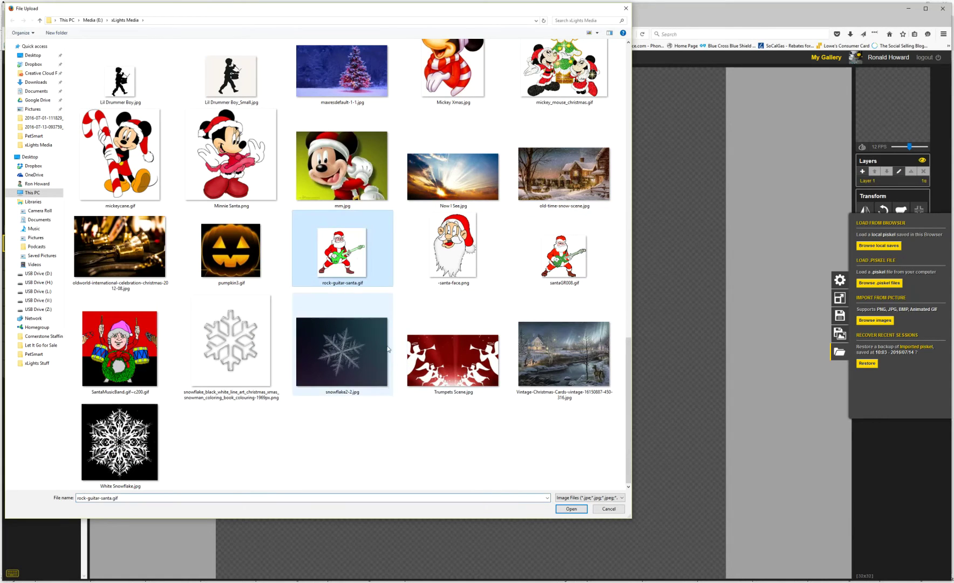
{"action": "left_click", "coordinate": [577, 509]}
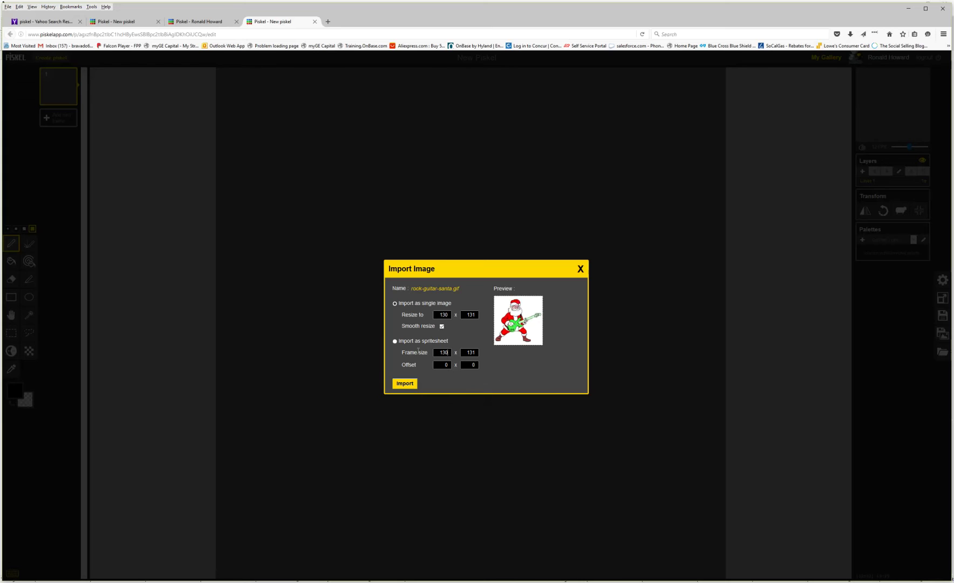
Step: Import the Santa picture as a spritesheet with a frame size of 256 x 128, discarding unsaved changes
{"action": "left_click_drag", "start_coordinate": [451, 352], "coordinate": [398, 348]}
{"action": "type", "text": "256"}
{"action": "key", "text": "Tab"}
{"action": "type", "text": "128"}
{"action": "left_click", "coordinate": [405, 383]}
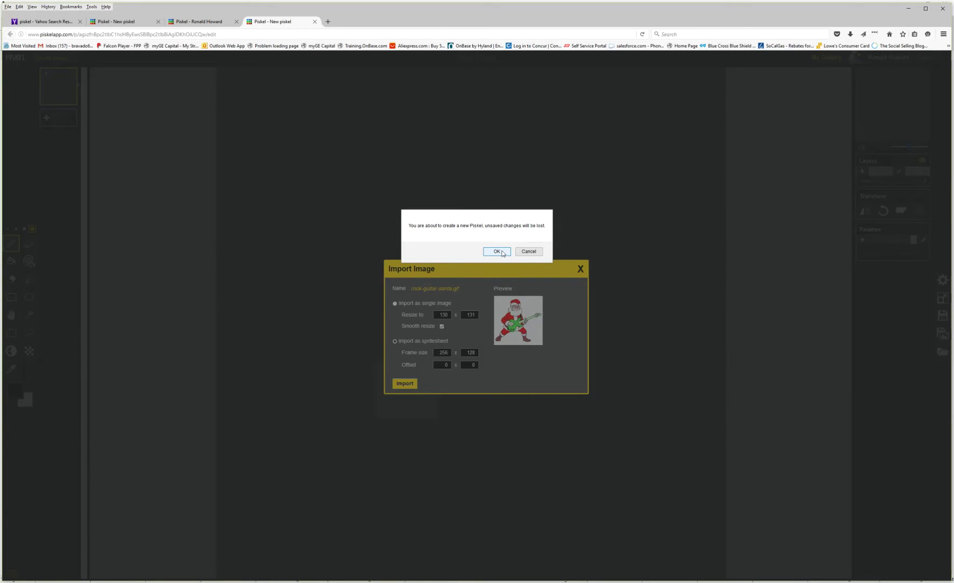
{"action": "left_click", "coordinate": [497, 251]}
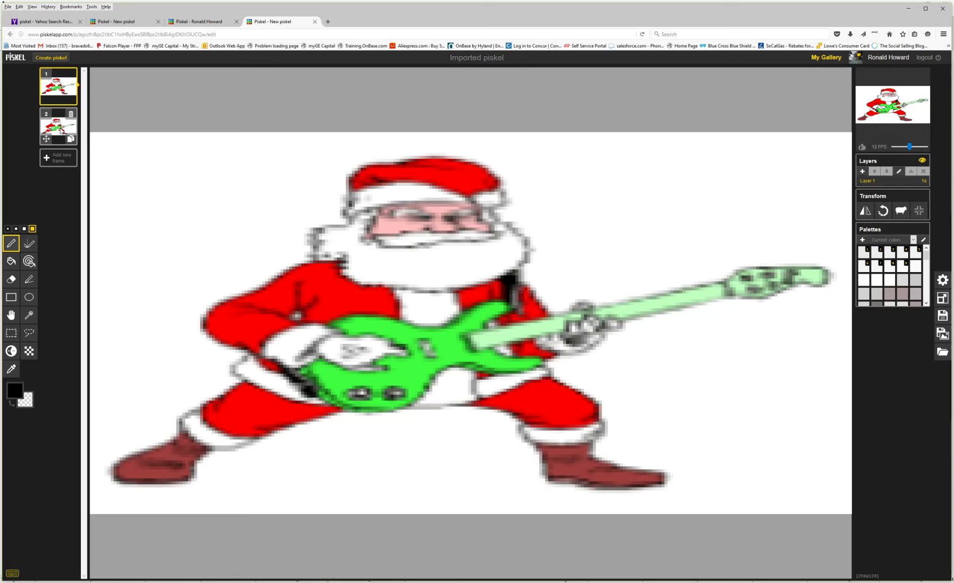
Step: Look at the second frame, return to the first, and erase a rough patch of white background beside Santa's hat
{"action": "left_click", "coordinate": [60, 130]}
{"action": "left_click", "coordinate": [58, 87]}
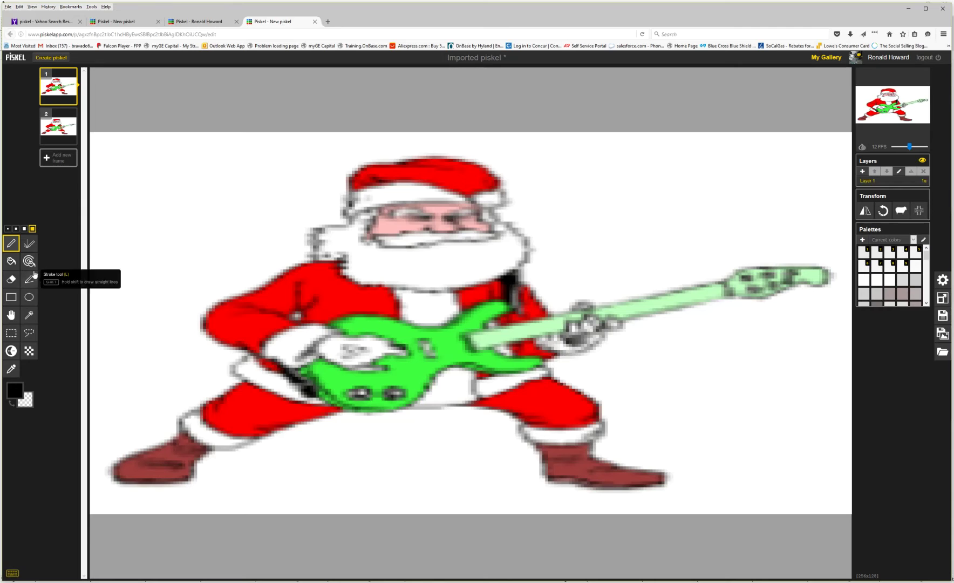
{"action": "left_click", "coordinate": [13, 278]}
{"action": "mouse_move", "coordinate": [209, 169]}
{"action": "left_mouse_down"}
{"action": "mouse_move", "coordinate": [129, 182]}
{"action": "mouse_move", "coordinate": [232, 173]}
{"action": "mouse_move", "coordinate": [302, 186]}
{"action": "left_mouse_up"}
{"action": "mouse_move", "coordinate": [359, 153]}
{"action": "left_mouse_down"}
{"action": "mouse_move", "coordinate": [140, 135]}
{"action": "mouse_move", "coordinate": [103, 141]}
{"action": "mouse_move", "coordinate": [228, 144]}
{"action": "mouse_move", "coordinate": [224, 162]}
{"action": "mouse_move", "coordinate": [156, 156]}
{"action": "mouse_move", "coordinate": [216, 151]}
{"action": "left_mouse_up"}
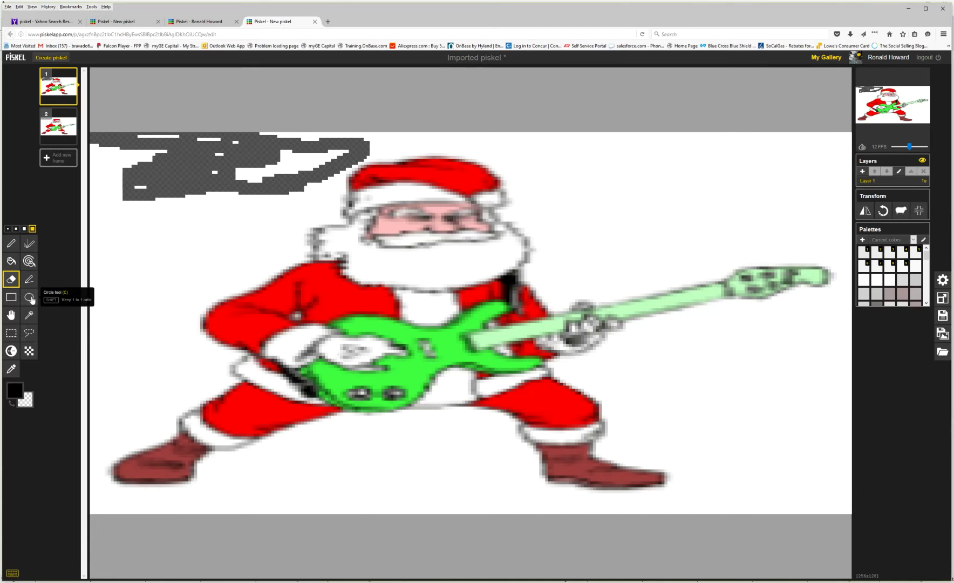
Step: Recolor the erased transparent patch beside Santa's hat black with the tool that paints all pixels of the same color
{"action": "left_click", "coordinate": [10, 368]}
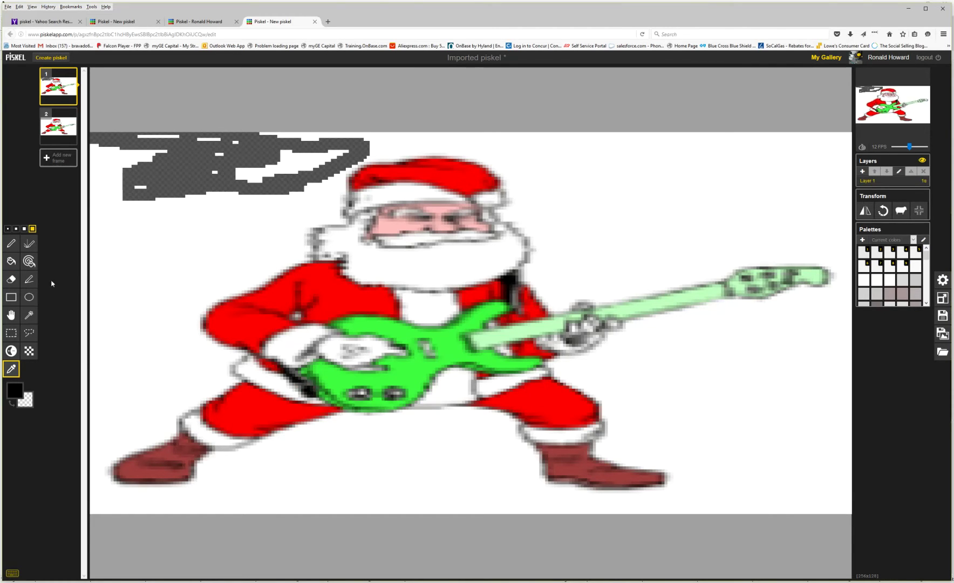
{"action": "left_click", "coordinate": [30, 261]}
{"action": "left_click", "coordinate": [173, 163]}
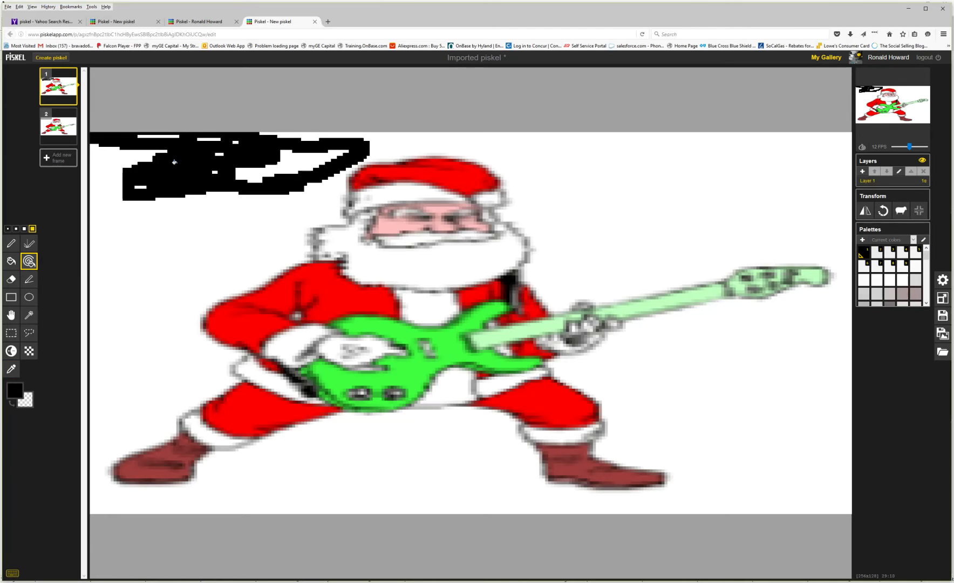
Step: Try to recolor all white pixels of the first frame black, and undo the recoloring
{"action": "left_click", "coordinate": [143, 250]}
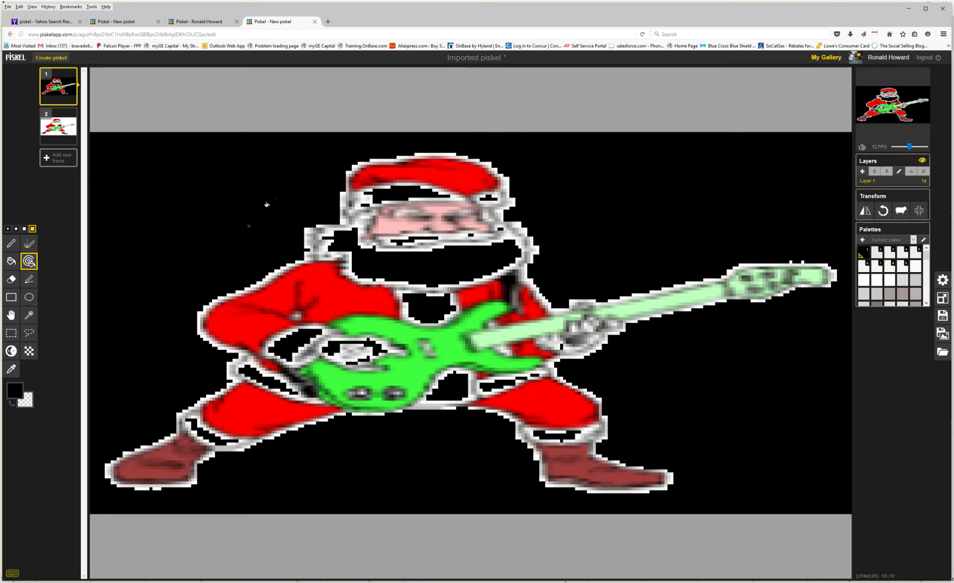
{"action": "right_click", "coordinate": [114, 261]}
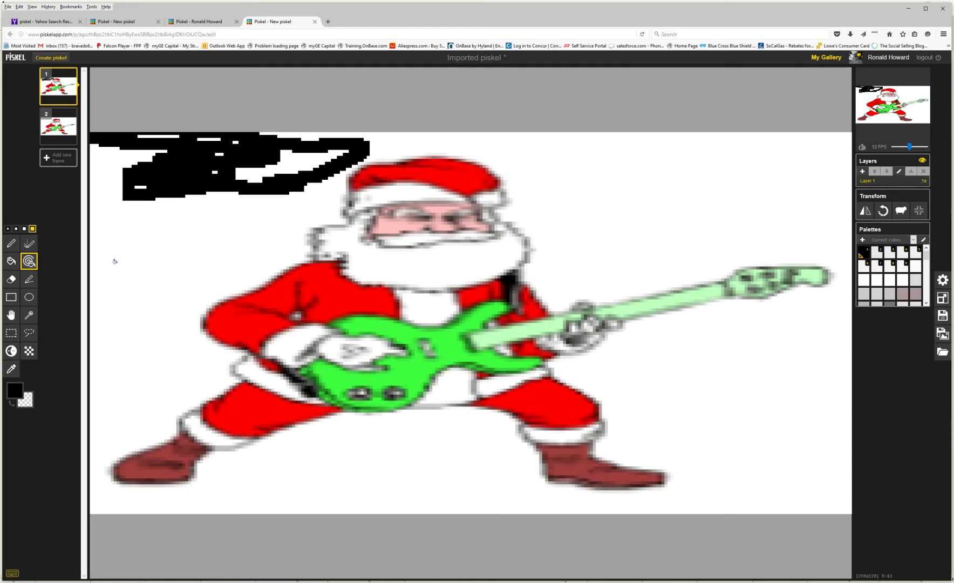
Step: Erase the white background along Santa's guitar-strumming arm and leg with the largest eraser size, and open the export options
{"action": "left_click", "coordinate": [15, 280]}
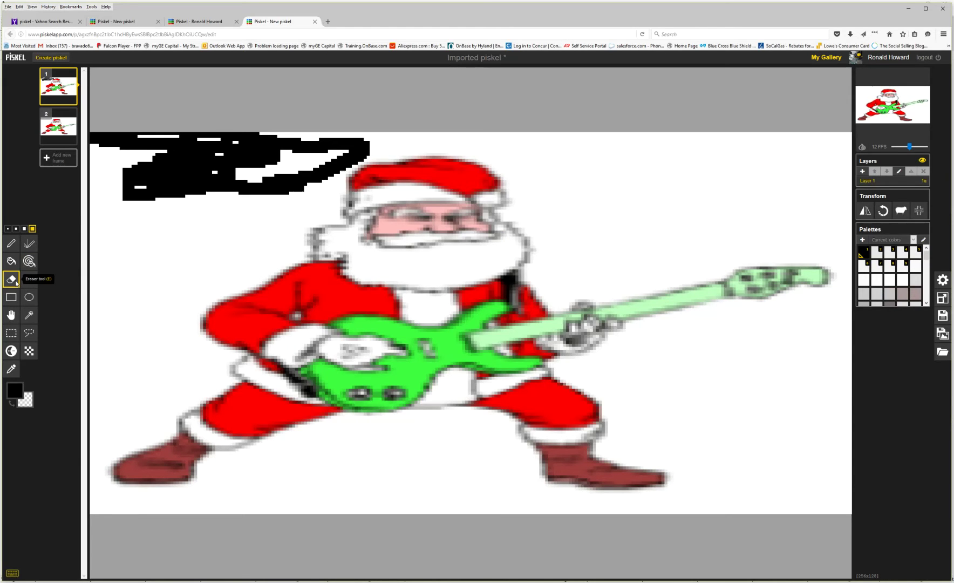
{"action": "mouse_move", "coordinate": [73, 82]}
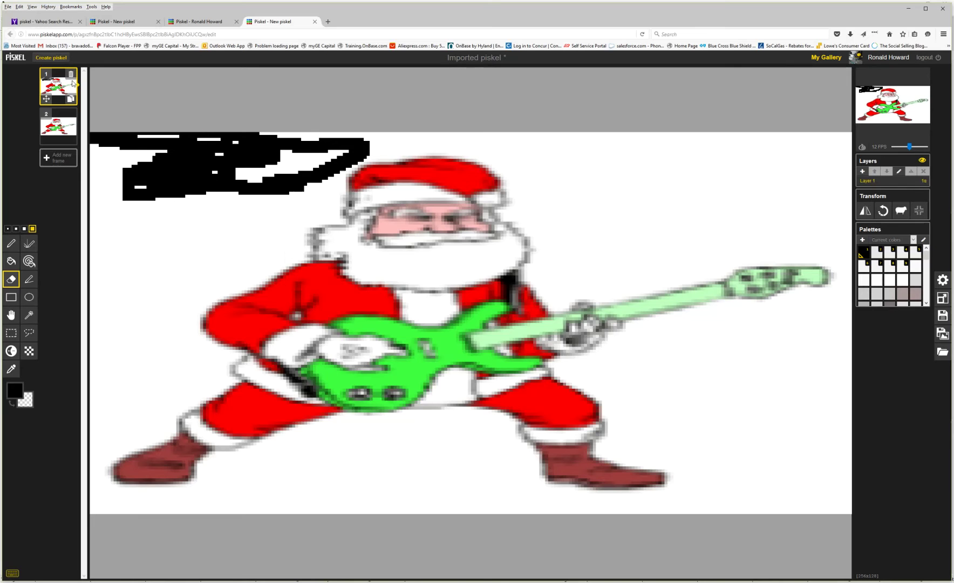
{"action": "left_click", "coordinate": [8, 228]}
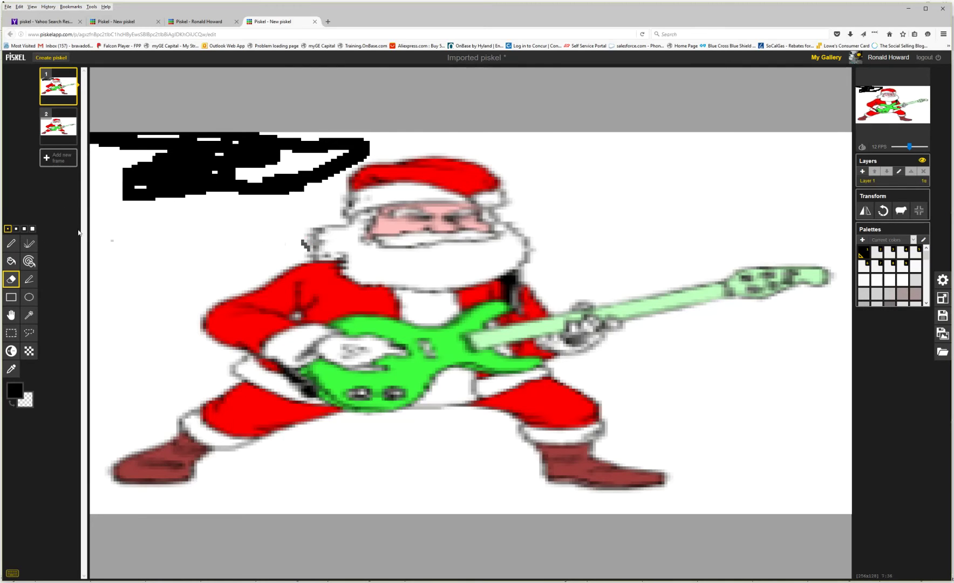
{"action": "left_click", "coordinate": [33, 229]}
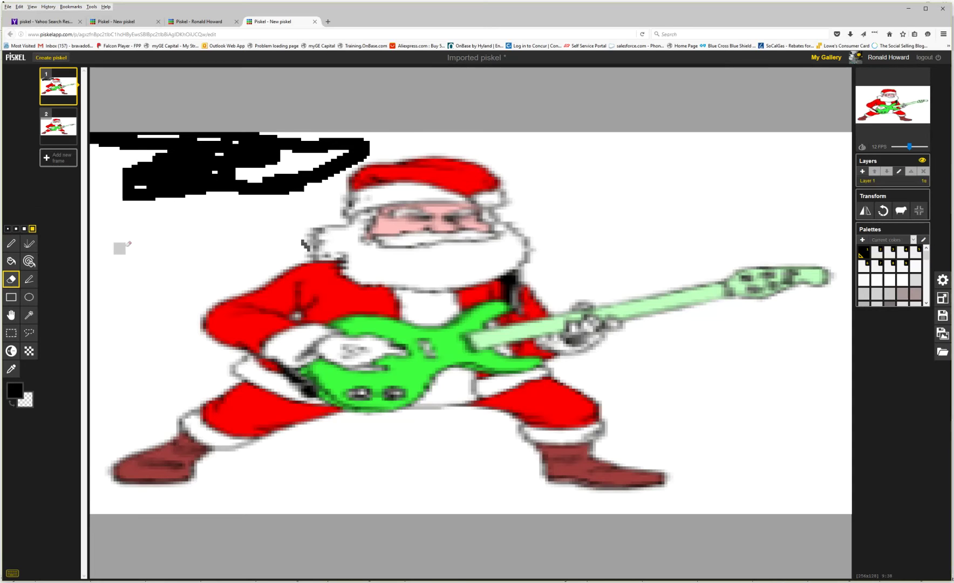
{"action": "mouse_move", "coordinate": [300, 249]}
{"action": "left_mouse_down"}
{"action": "mouse_move", "coordinate": [198, 310]}
{"action": "mouse_move", "coordinate": [198, 332]}
{"action": "mouse_move", "coordinate": [228, 352]}
{"action": "mouse_move", "coordinate": [218, 344]}
{"action": "mouse_move", "coordinate": [226, 381]}
{"action": "mouse_move", "coordinate": [171, 410]}
{"action": "mouse_move", "coordinate": [168, 430]}
{"action": "mouse_move", "coordinate": [96, 473]}
{"action": "left_mouse_up"}
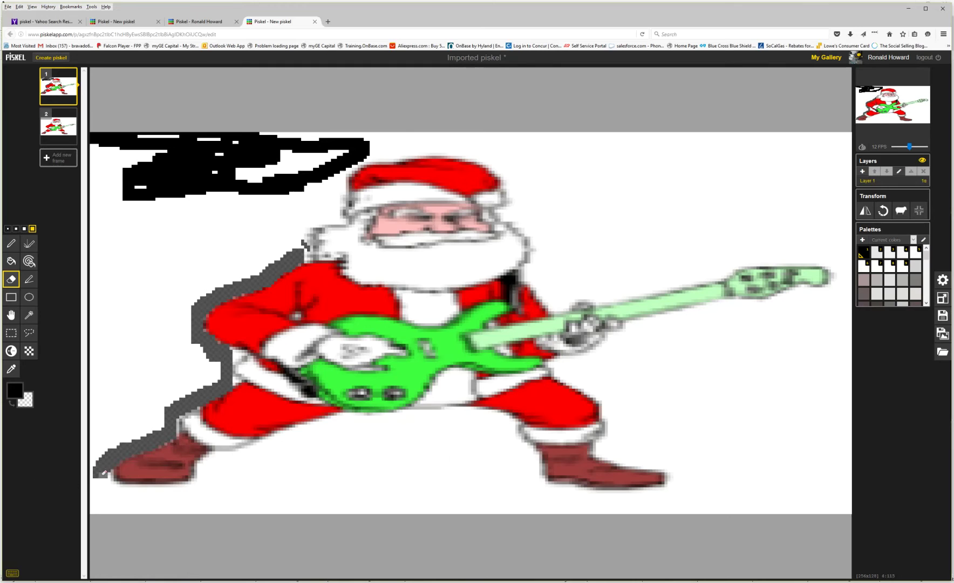
{"action": "left_click", "coordinate": [942, 334]}
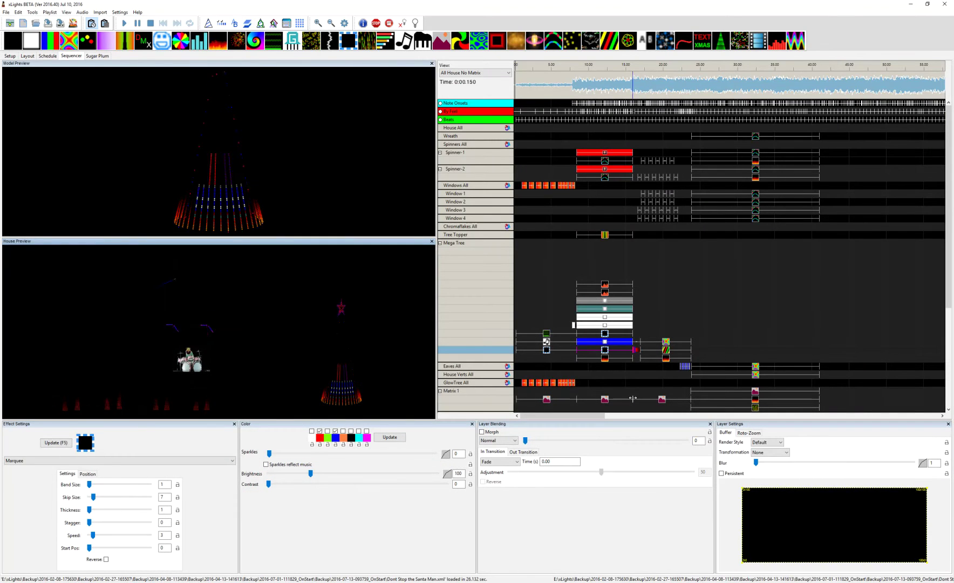
Step: Switch to xLights and preview the first Pictures effect and the Meteors effect on Matrix 1
{"action": "left_click", "coordinate": [546, 399]}
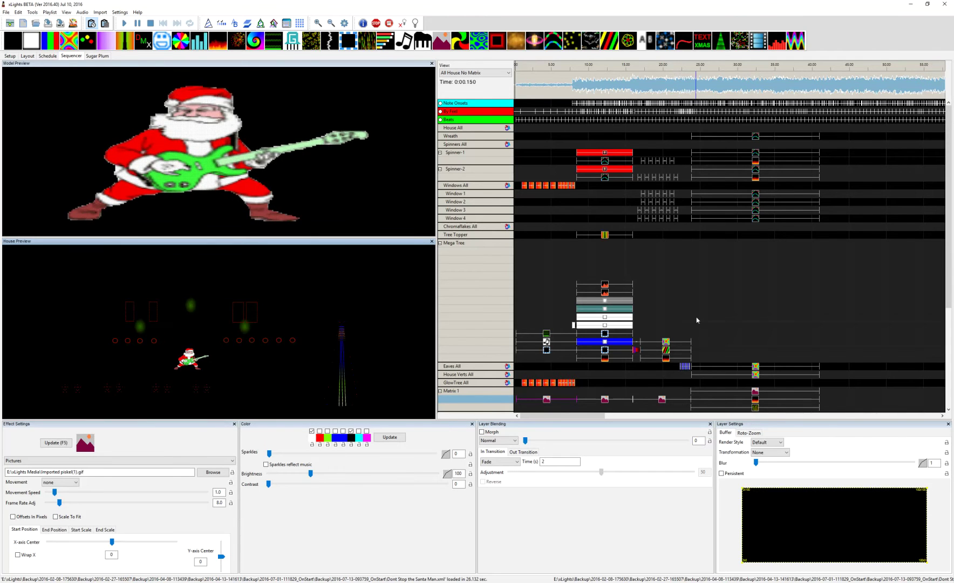
{"action": "left_click", "coordinate": [755, 407]}
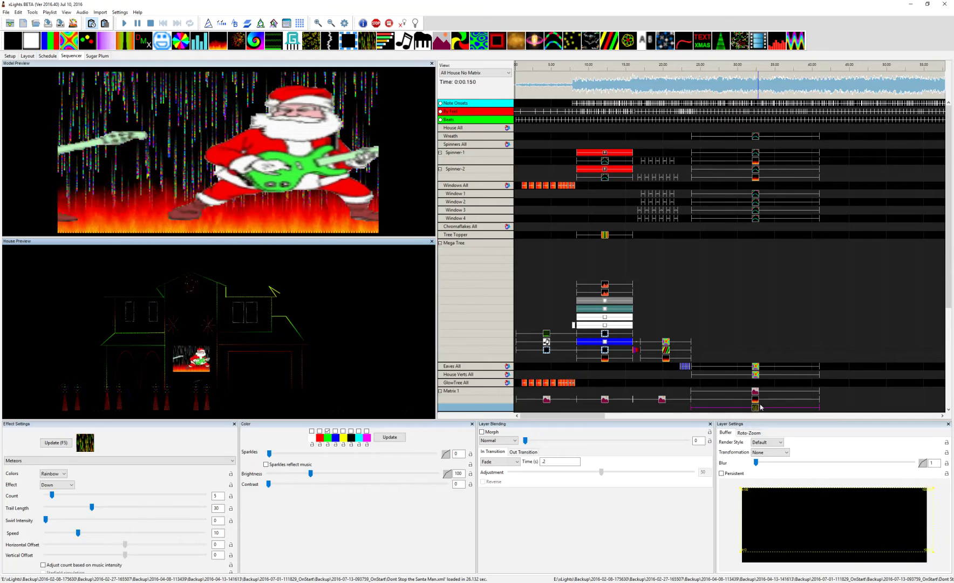
Step: Inspect the settings of the stacked Meteors, Fire and Pictures effects on Matrix 1
{"action": "scroll", "coordinate": [755, 408], "scroll_direction": "down", "scroll_amount": 1}
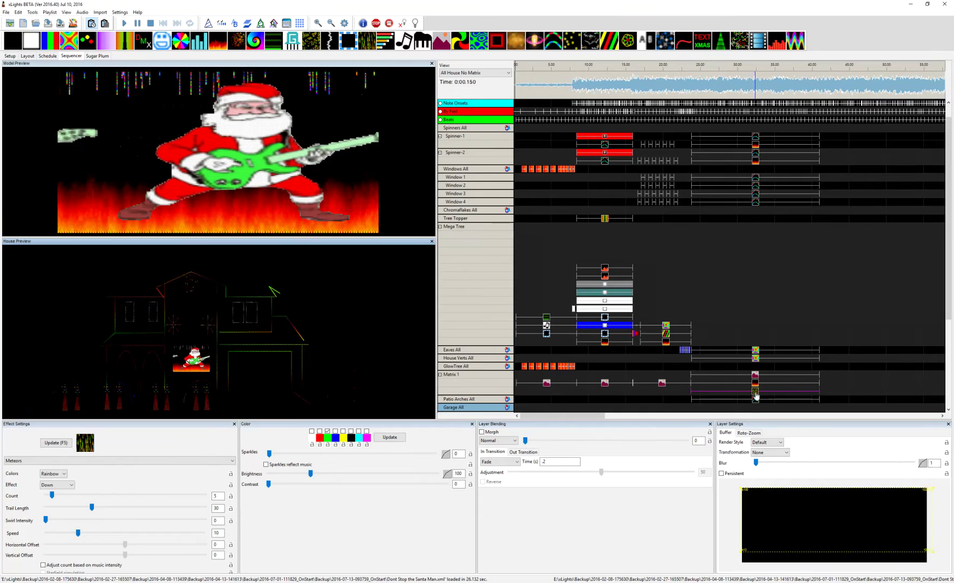
{"action": "left_click", "coordinate": [755, 391]}
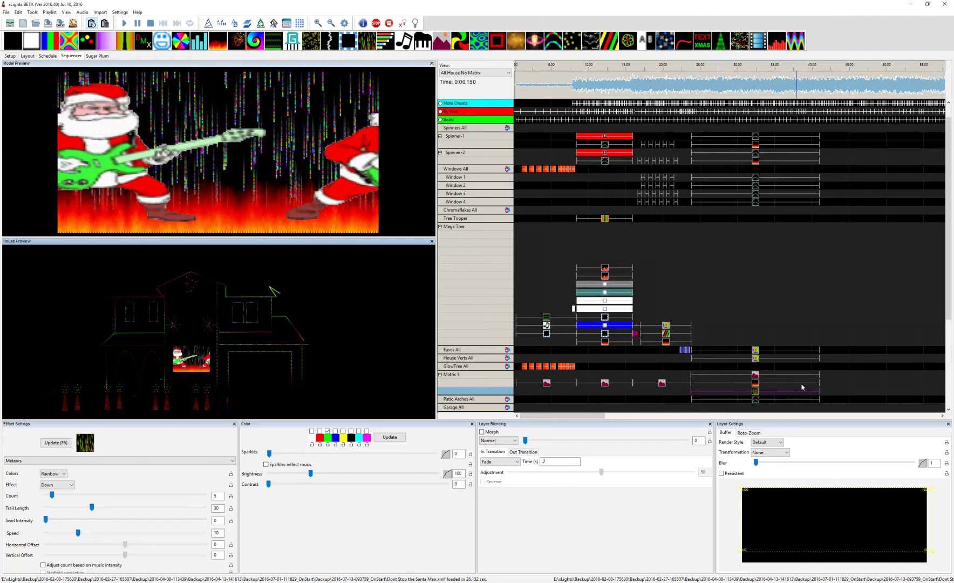
{"action": "left_click", "coordinate": [755, 383]}
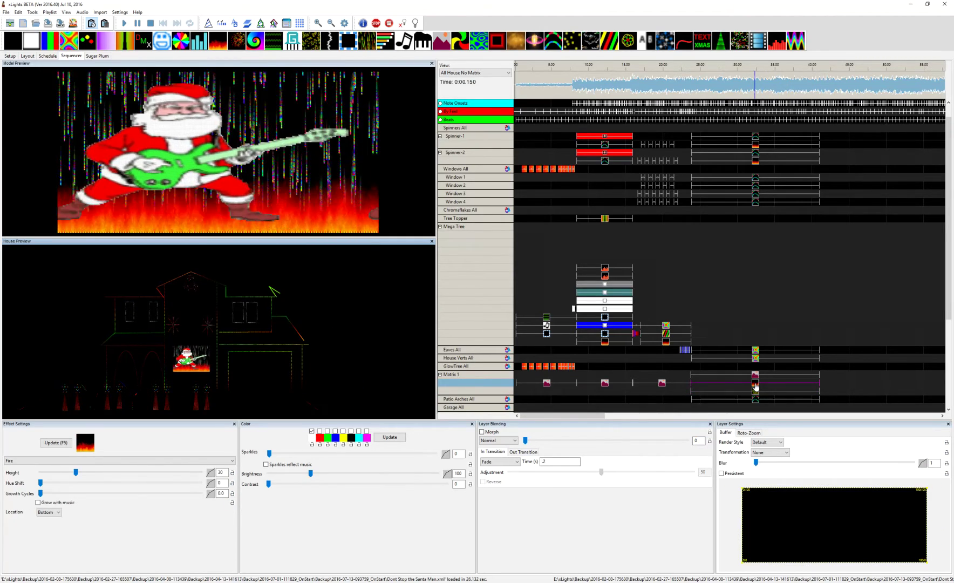
{"action": "left_click", "coordinate": [755, 377]}
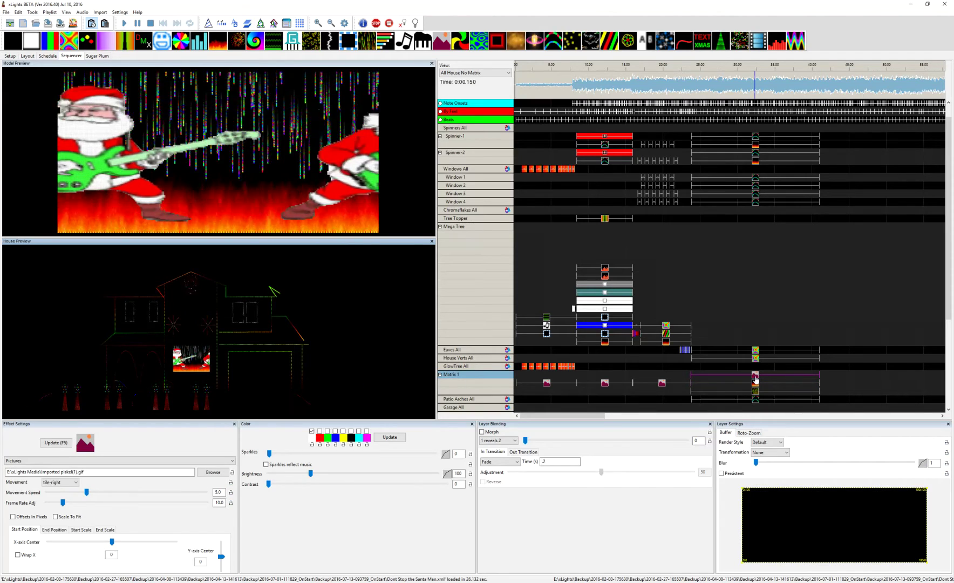
{"action": "left_click", "coordinate": [755, 376]}
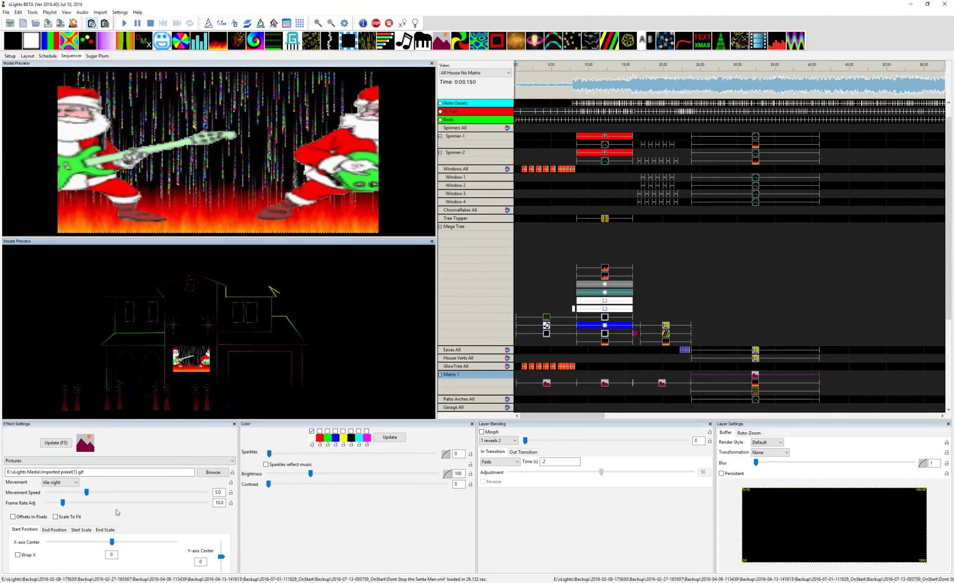
Step: Try the Implode and Explode directions on Matrix 1's Meteors effect, and return the direction to Down
{"action": "left_click", "coordinate": [756, 391]}
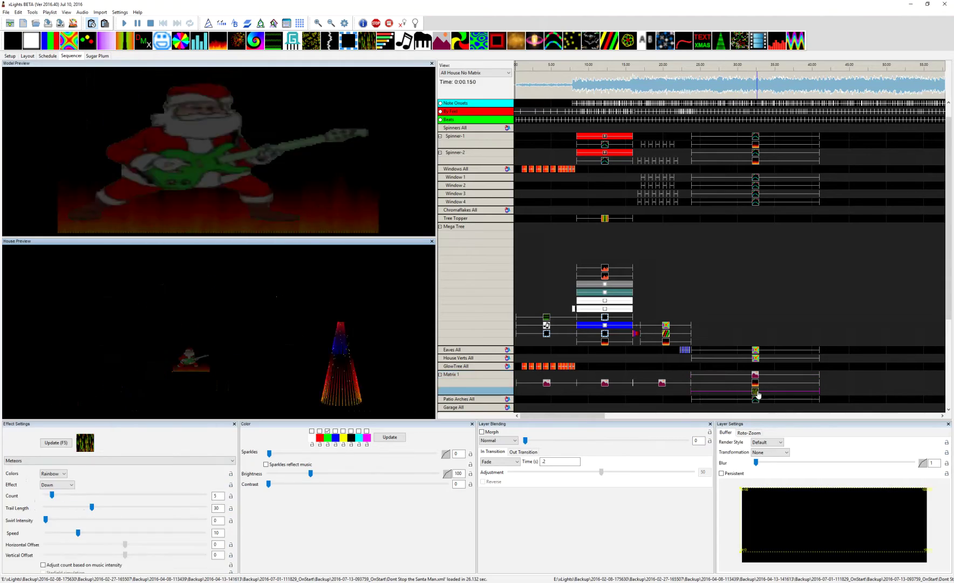
{"action": "left_click", "coordinate": [68, 486]}
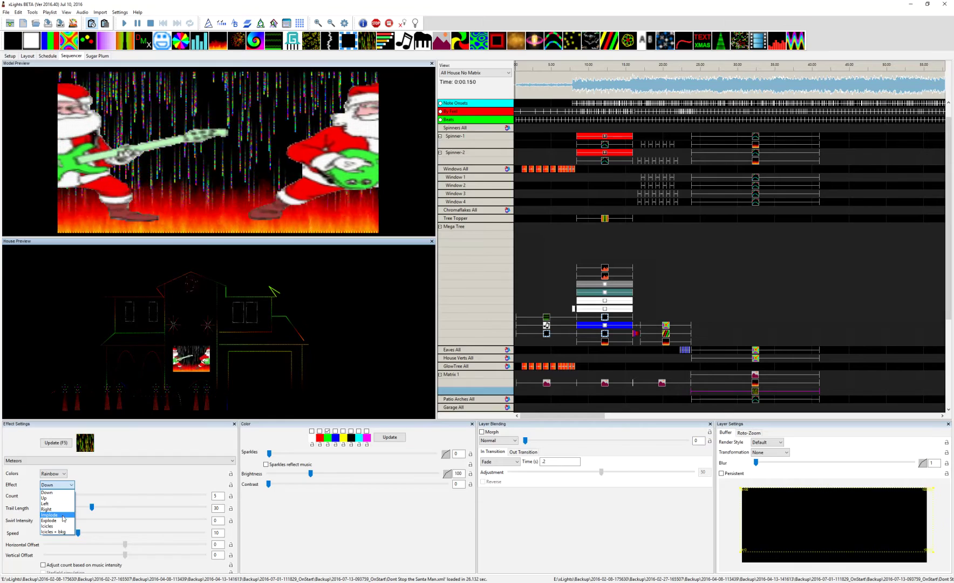
{"action": "left_click", "coordinate": [64, 515]}
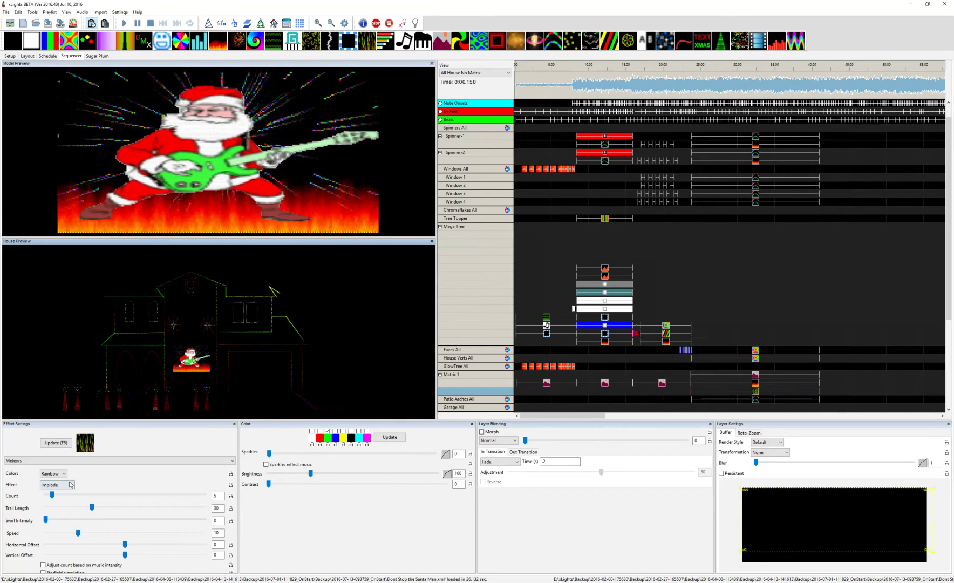
{"action": "left_click", "coordinate": [71, 484]}
{"action": "left_click", "coordinate": [58, 521]}
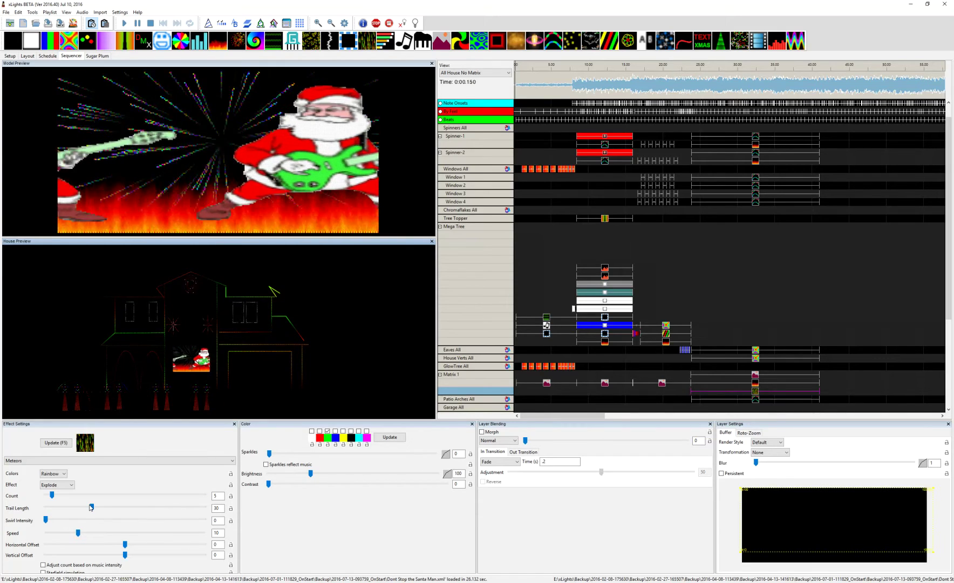
{"action": "left_click", "coordinate": [67, 481]}
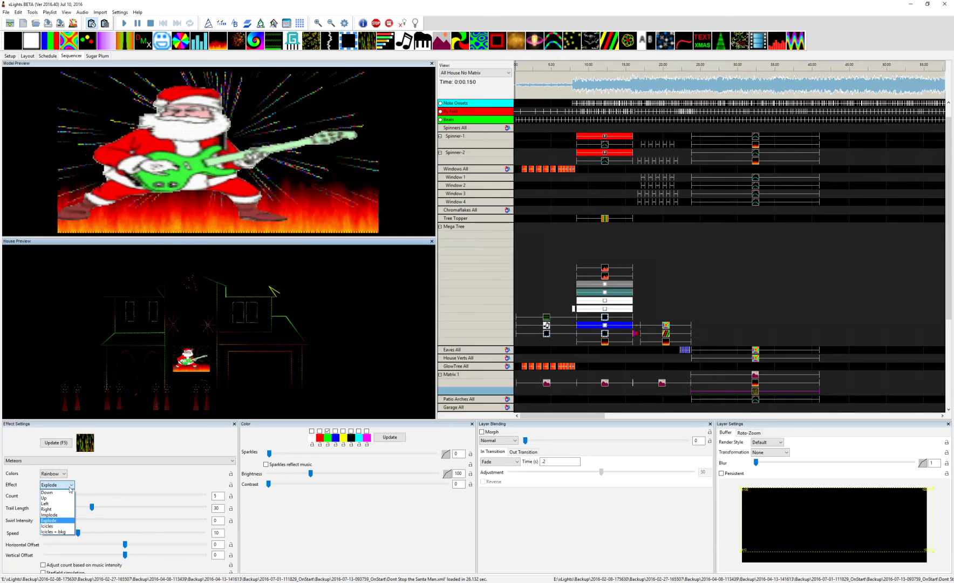
{"action": "left_click", "coordinate": [64, 495]}
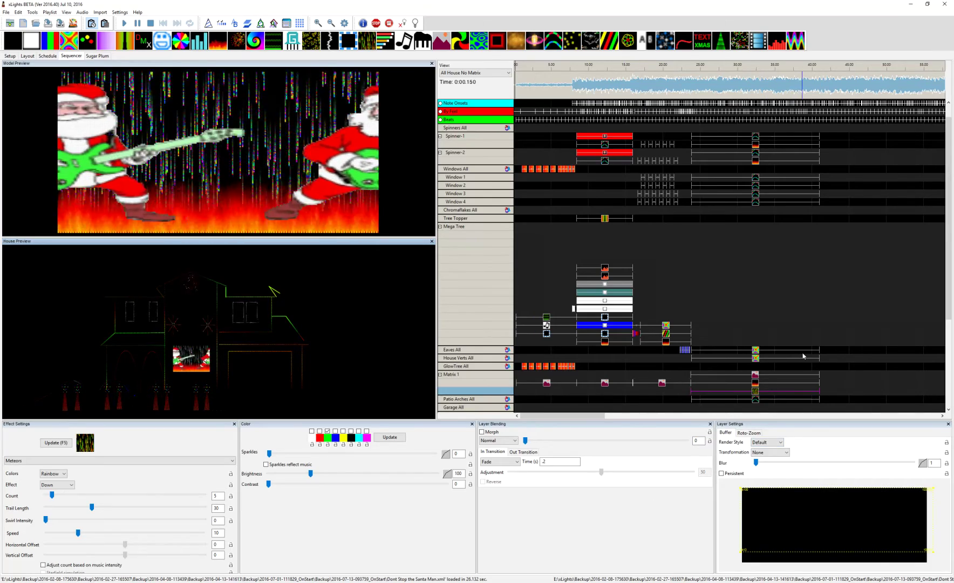
Step: Preview the Single Strand effects on the Wreath and Spinner-1, and collapse and re-expand the Spinners All group
{"action": "scroll", "coordinate": [803, 356], "scroll_direction": "up", "scroll_amount": 1}
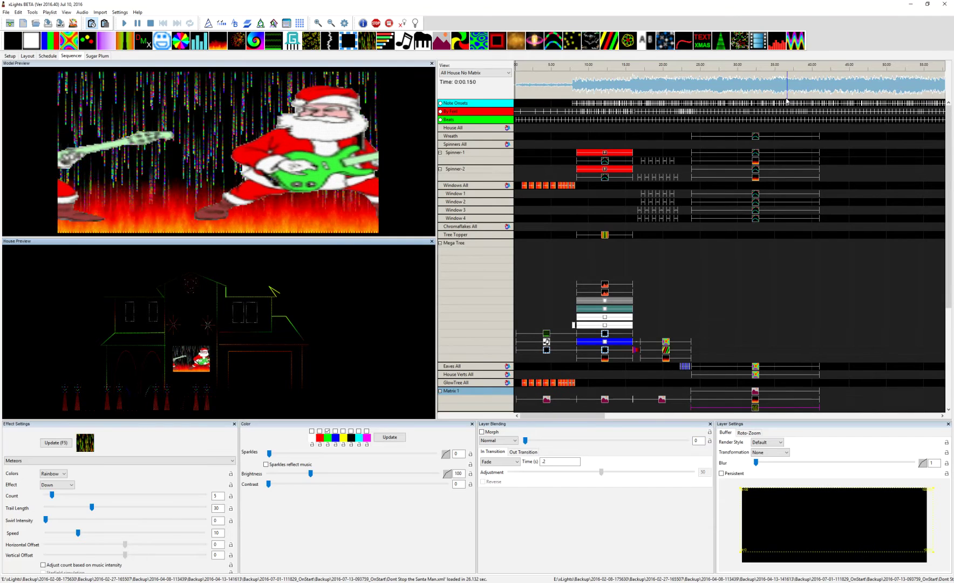
{"action": "left_click", "coordinate": [756, 136]}
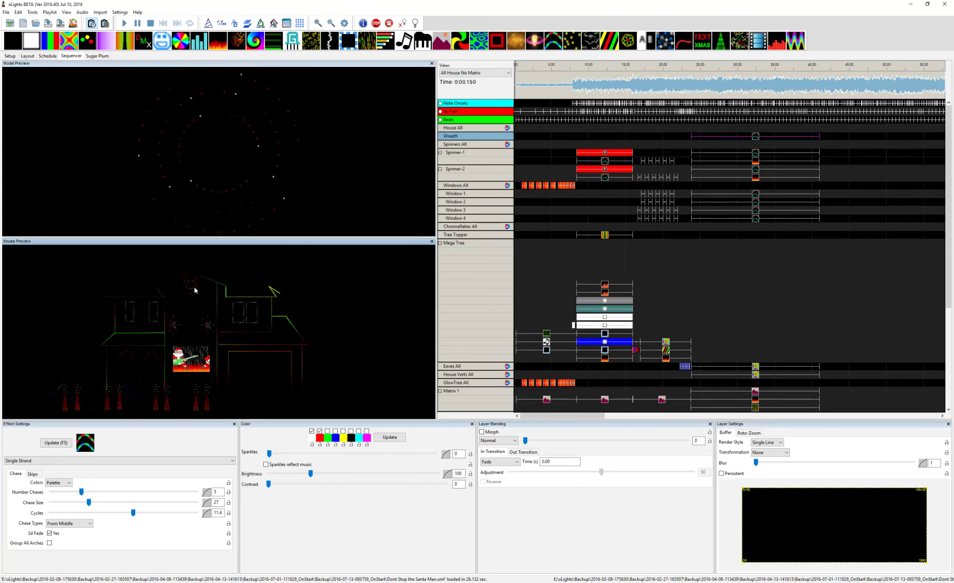
{"action": "left_click", "coordinate": [756, 155]}
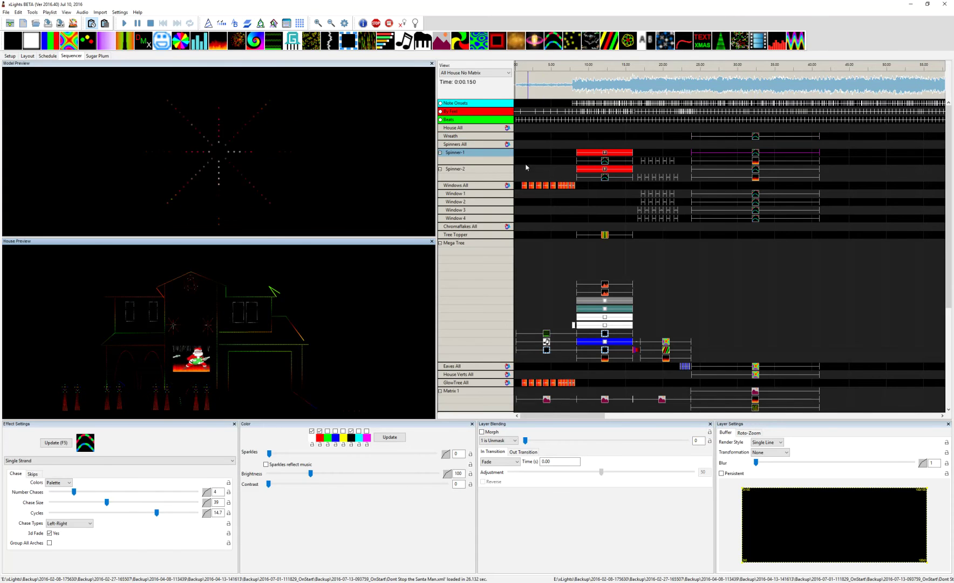
{"action": "double_click", "coordinate": [471, 144]}
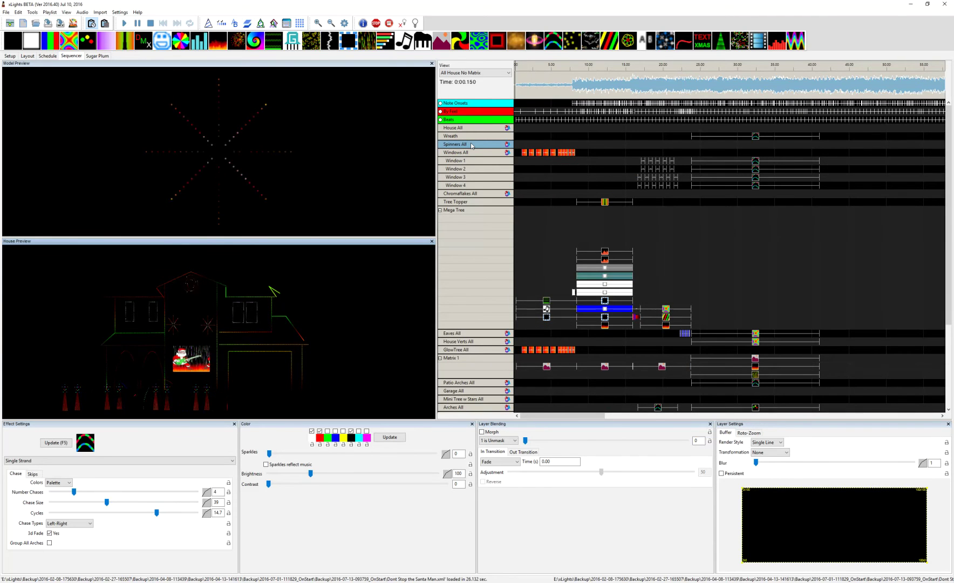
{"action": "double_click", "coordinate": [471, 144]}
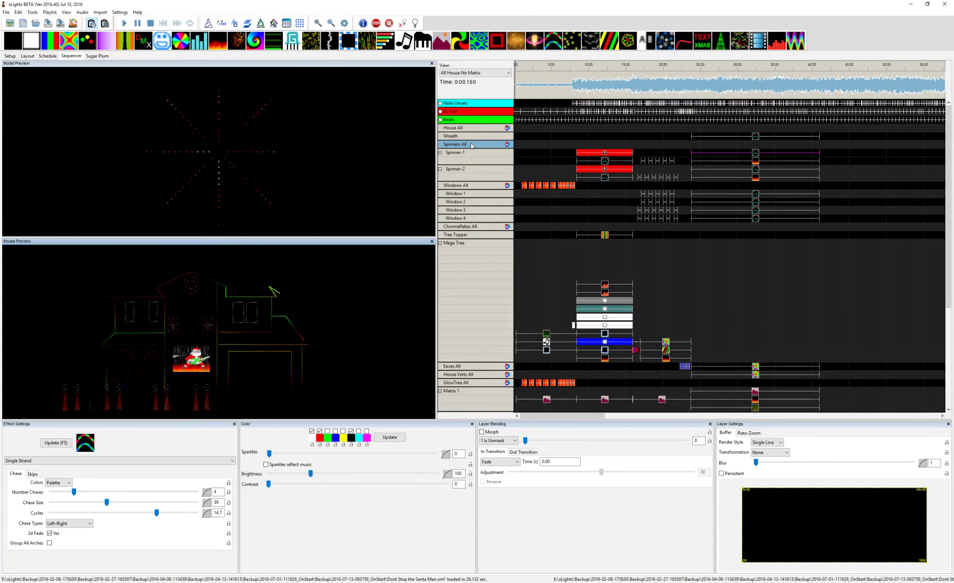
Step: Compare Spinner-1's Fire and Single Strand layers, and preview the long Single Strand effect on Window 1
{"action": "left_click", "coordinate": [755, 161]}
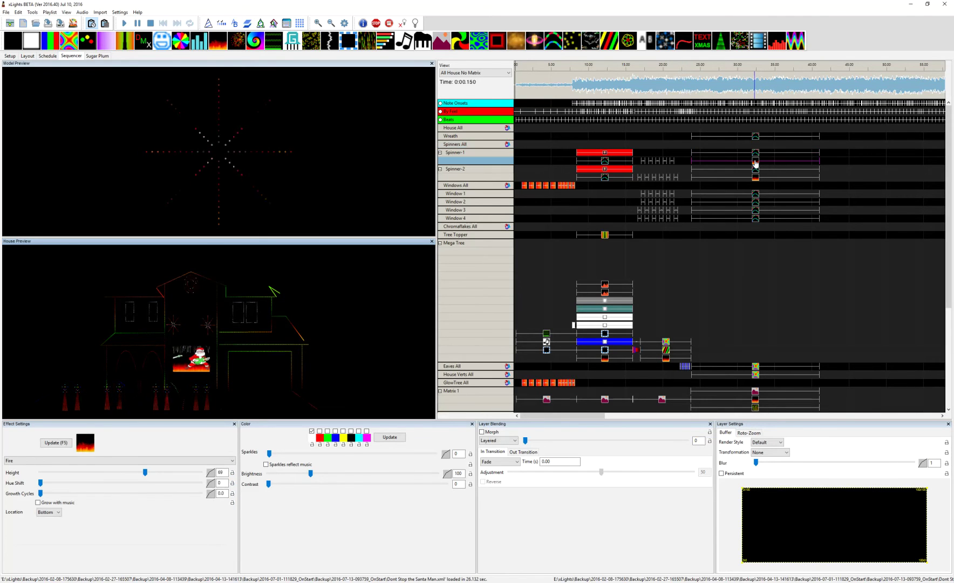
{"action": "left_click", "coordinate": [756, 154]}
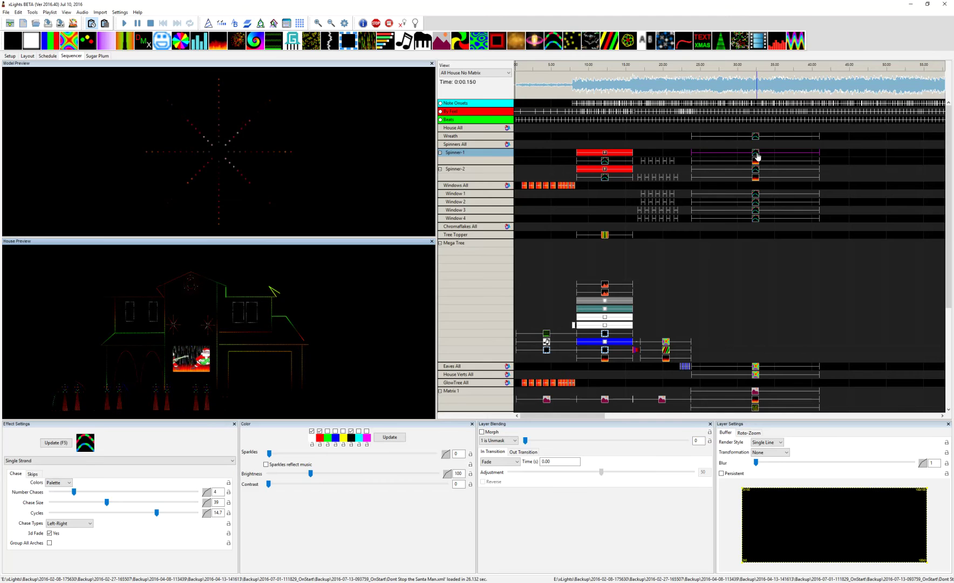
{"action": "left_click", "coordinate": [756, 162]}
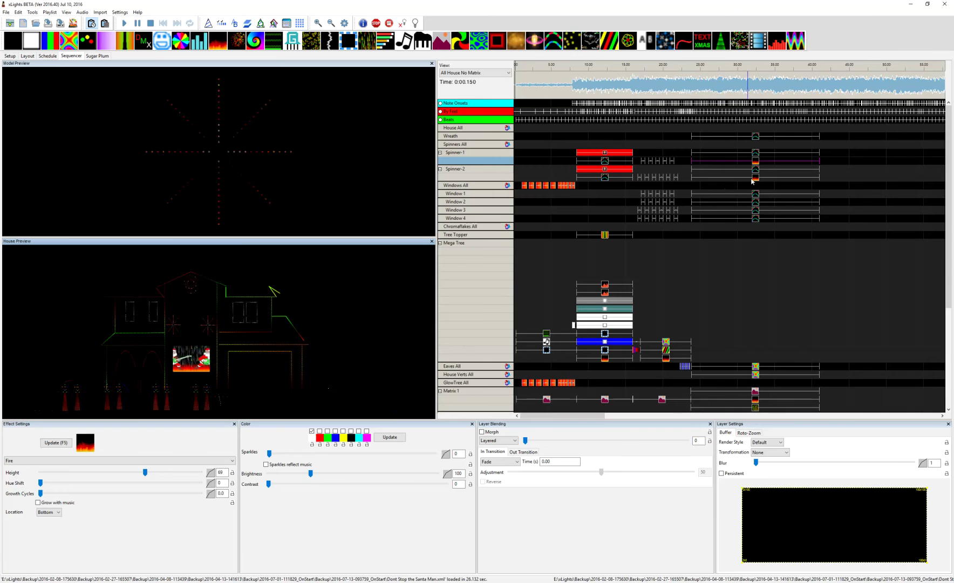
{"action": "left_click", "coordinate": [756, 195]}
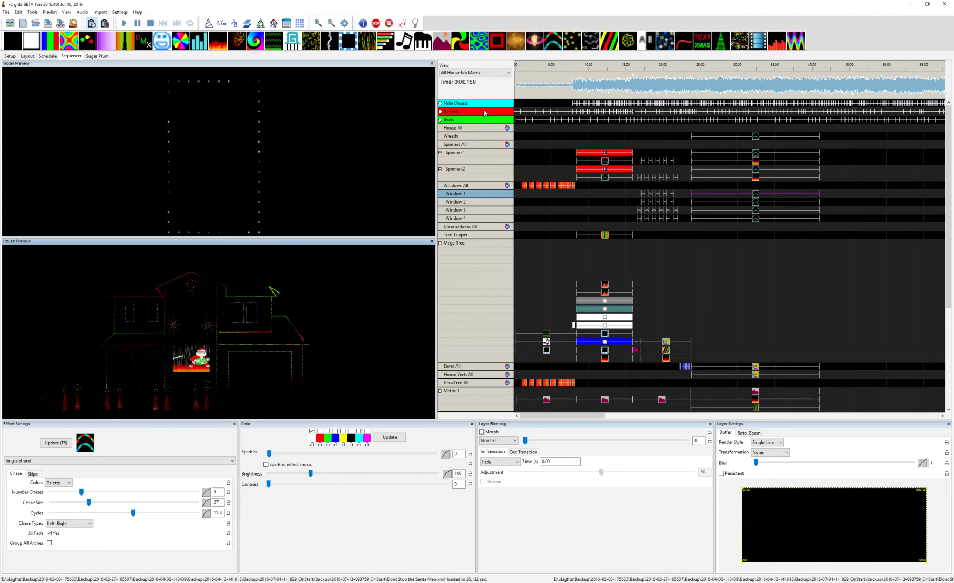
Step: Examine the timing marks of the Note Onsets, red and Beats tracks one at a time around 30 seconds, and hide them
{"action": "left_click", "coordinate": [441, 103]}
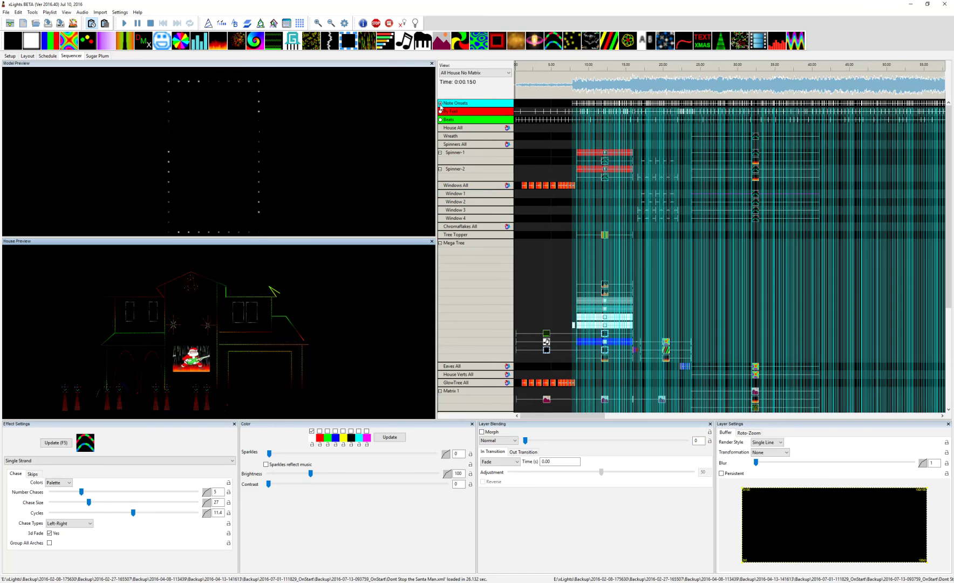
{"action": "left_click", "coordinate": [441, 111]}
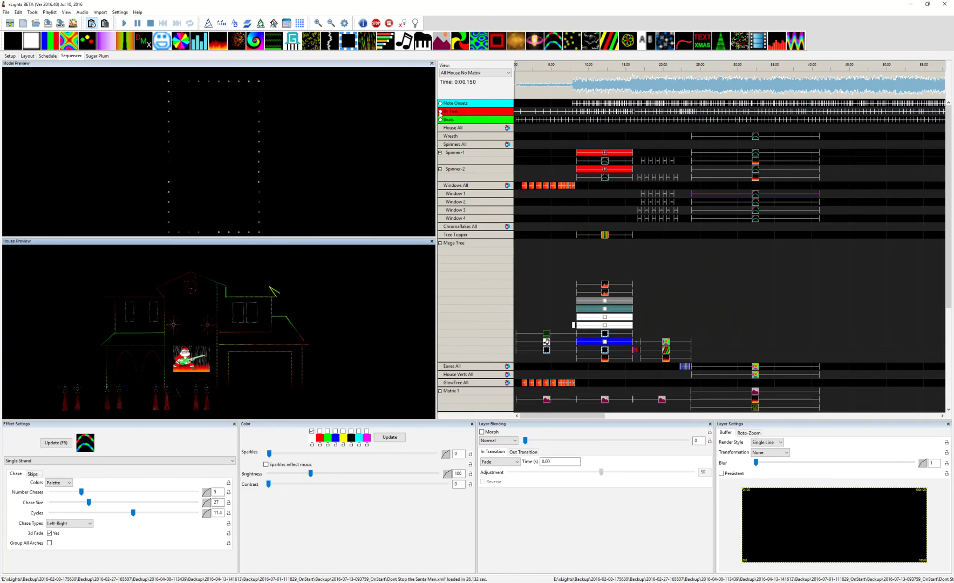
{"action": "left_click", "coordinate": [440, 104]}
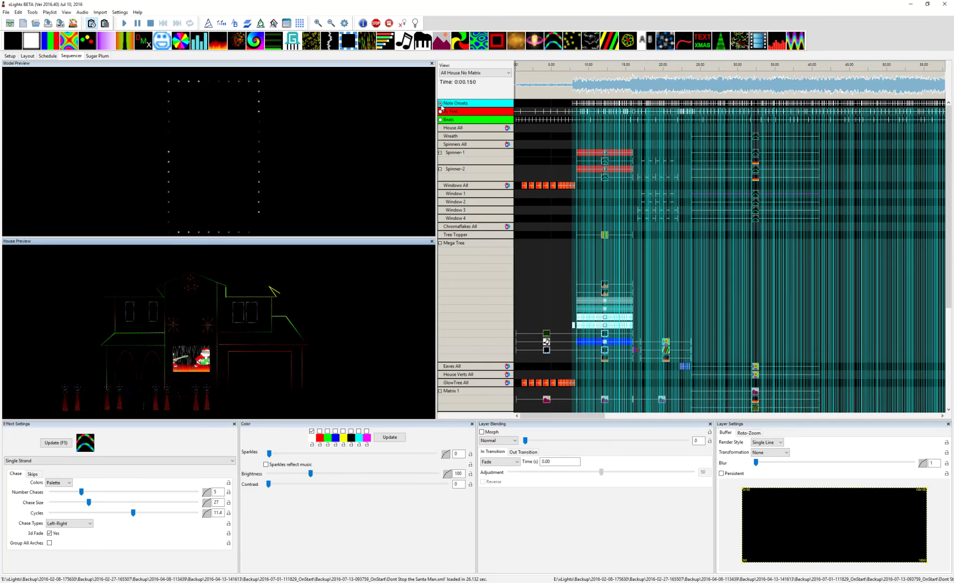
{"action": "left_click", "coordinate": [738, 88]}
{"action": "scroll", "coordinate": [744, 87], "scroll_direction": "up", "scroll_amount": 2}
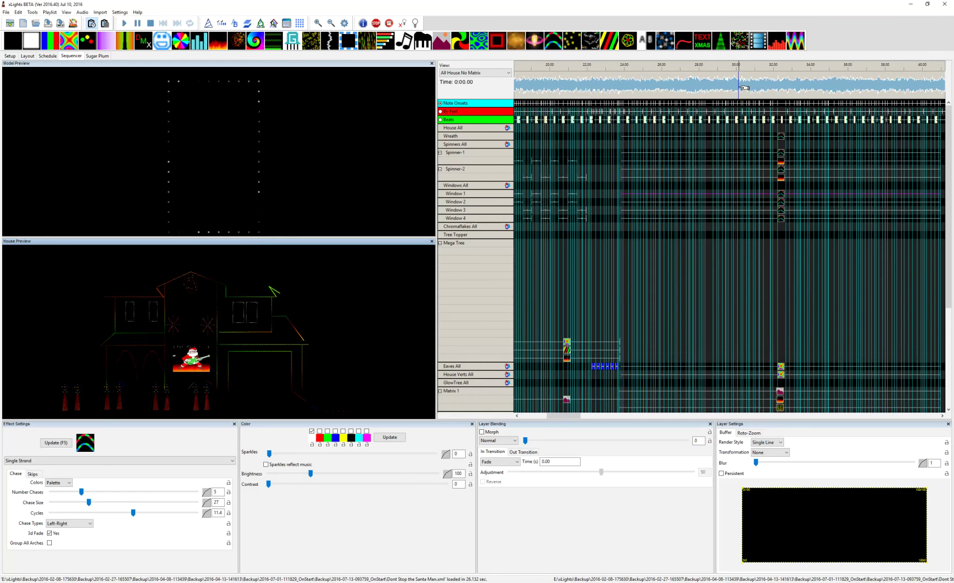
{"action": "left_click", "coordinate": [440, 111]}
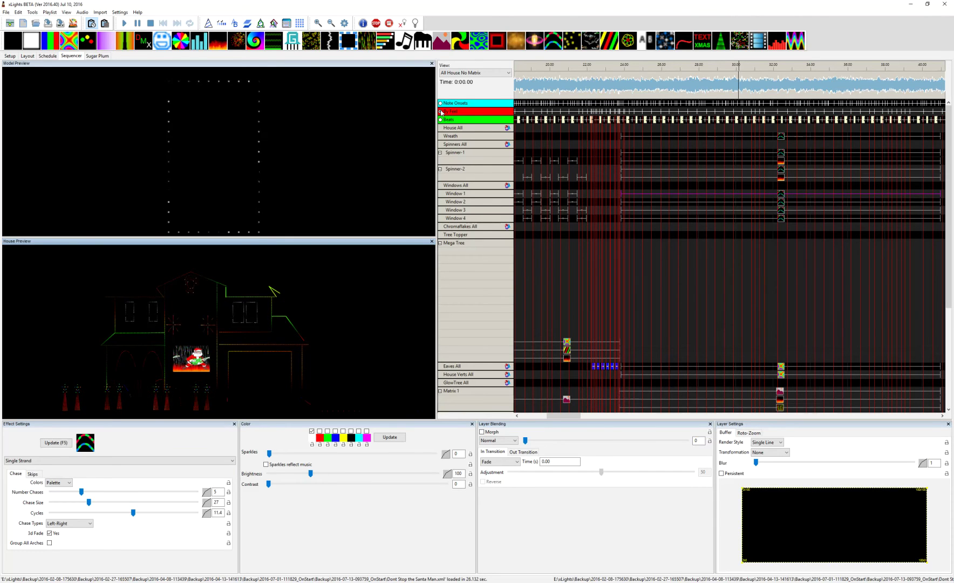
{"action": "left_click", "coordinate": [440, 120]}
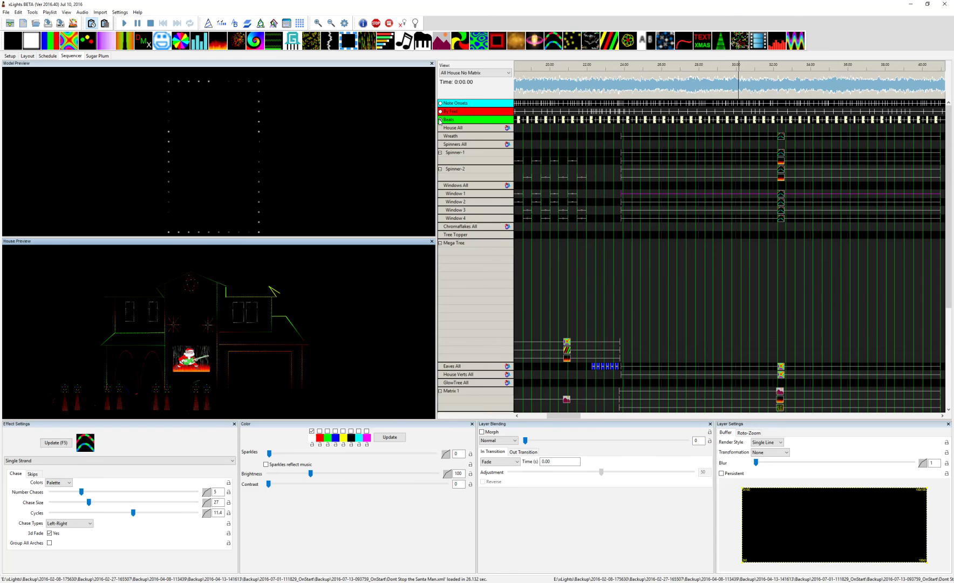
{"action": "left_click", "coordinate": [440, 120]}
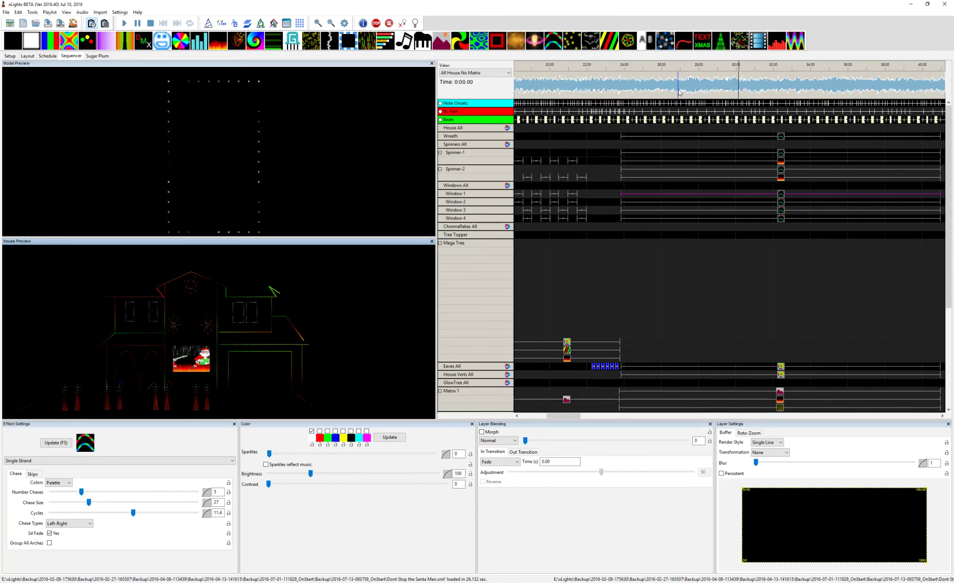
{"action": "scroll", "coordinate": [678, 93], "scroll_direction": "down", "scroll_amount": 2}
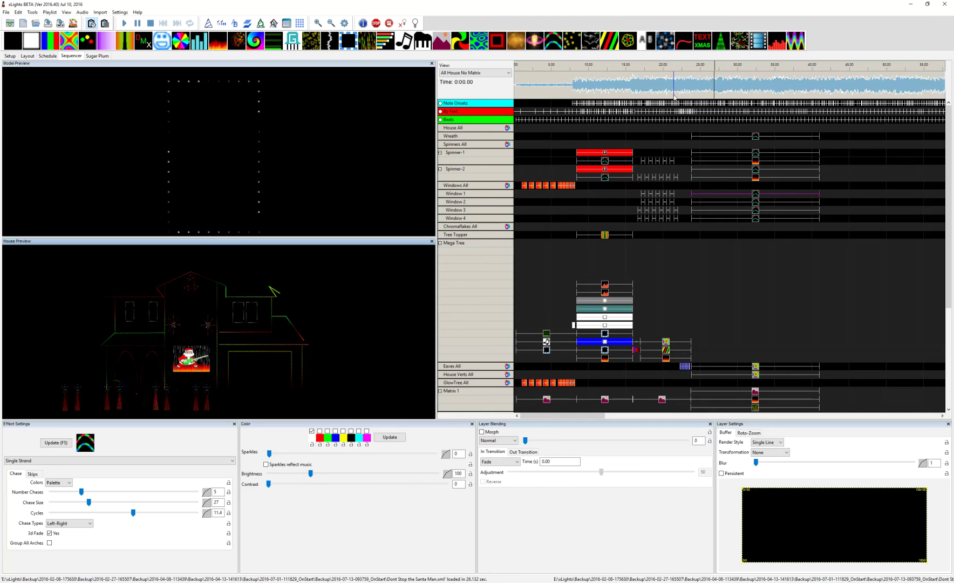
{"action": "scroll", "coordinate": [675, 96], "scroll_direction": "right", "scroll_amount": 2}
{"action": "scroll", "coordinate": [674, 95], "scroll_direction": "left", "scroll_amount": 2}
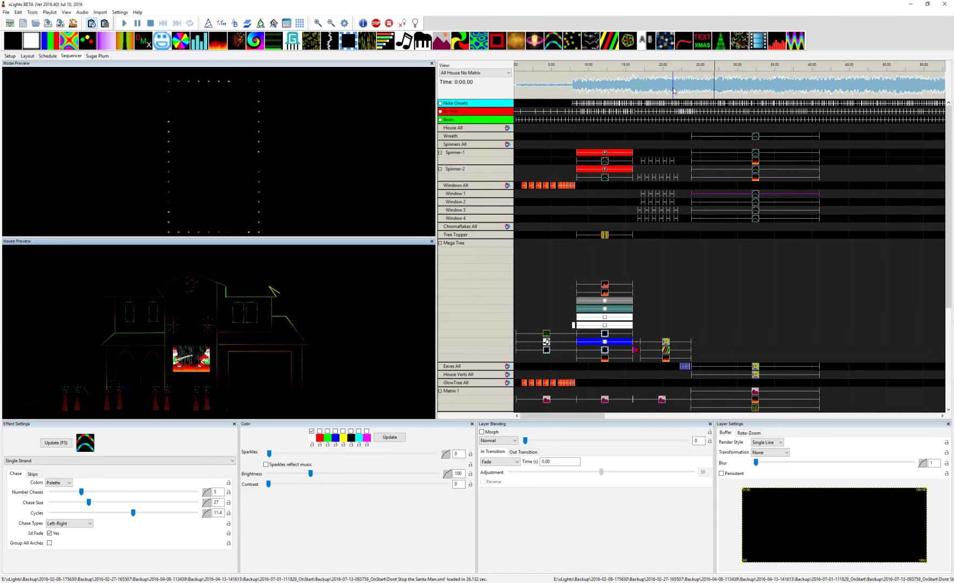
{"action": "scroll", "coordinate": [673, 91], "scroll_direction": "right", "scroll_amount": 10}
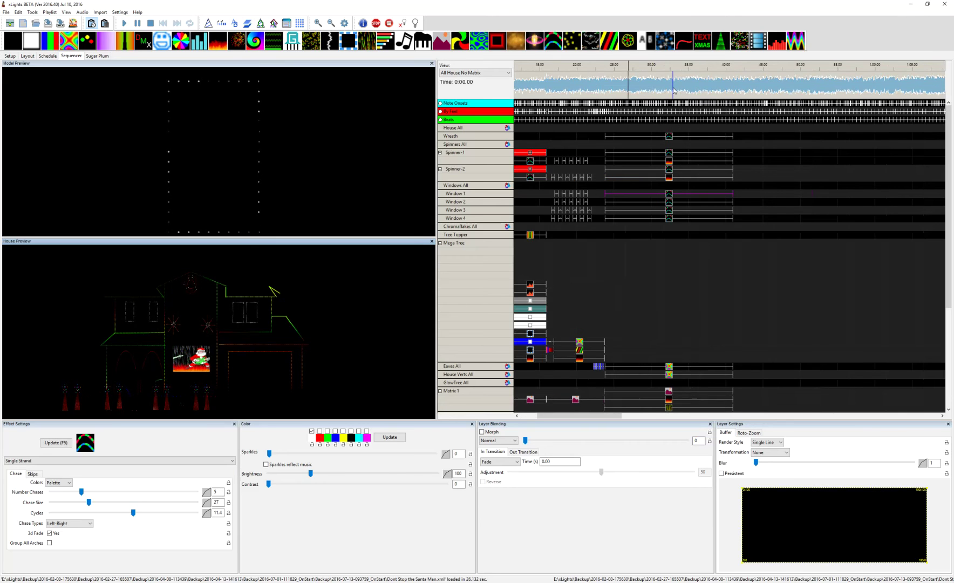
{"action": "scroll", "coordinate": [673, 90], "scroll_direction": "left", "scroll_amount": 8}
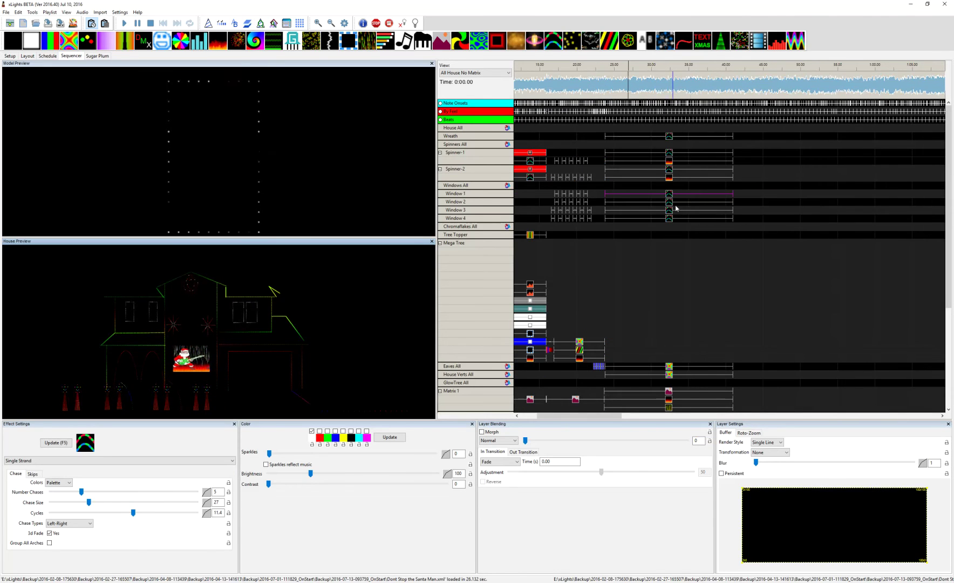
{"action": "scroll", "coordinate": [692, 276], "scroll_direction": "down", "scroll_amount": 5}
{"action": "scroll", "coordinate": [692, 276], "scroll_direction": "up", "scroll_amount": 5}
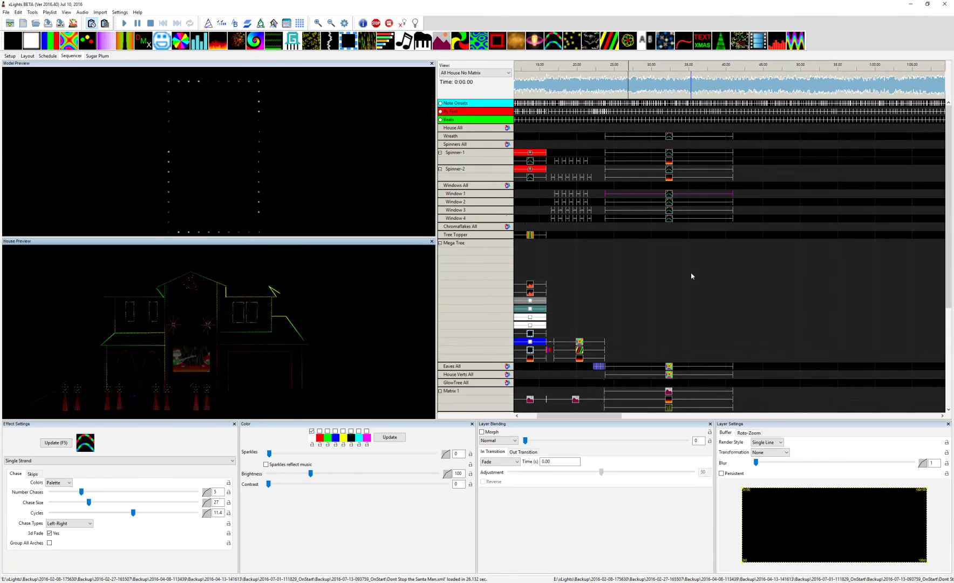
{"action": "scroll", "coordinate": [678, 85], "scroll_direction": "left", "scroll_amount": 3}
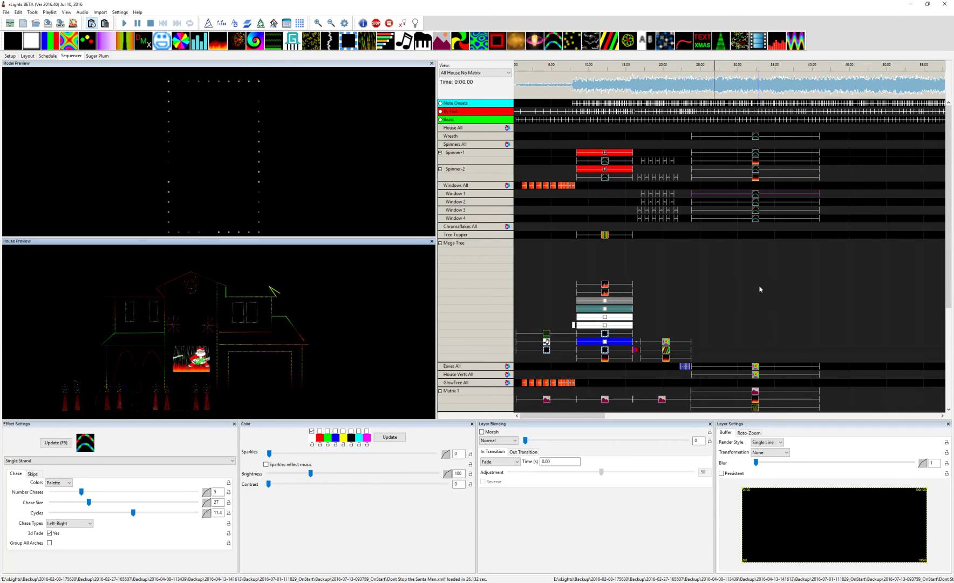
Step: Preview the Butterfly effect on the Eaves All group
{"action": "scroll", "coordinate": [760, 289], "scroll_direction": "down", "scroll_amount": 2}
{"action": "scroll", "coordinate": [761, 291], "scroll_direction": "down", "scroll_amount": 1}
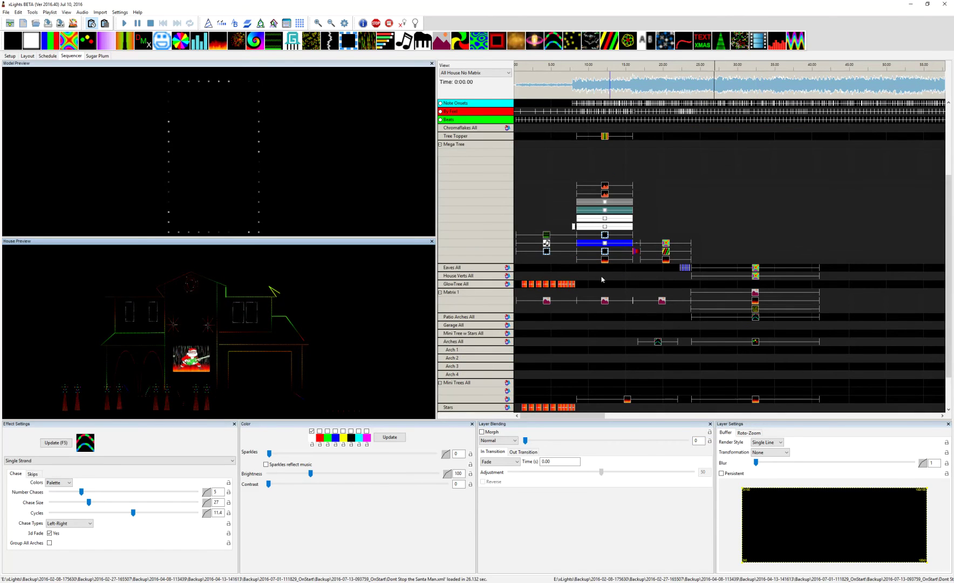
{"action": "left_click", "coordinate": [755, 268]}
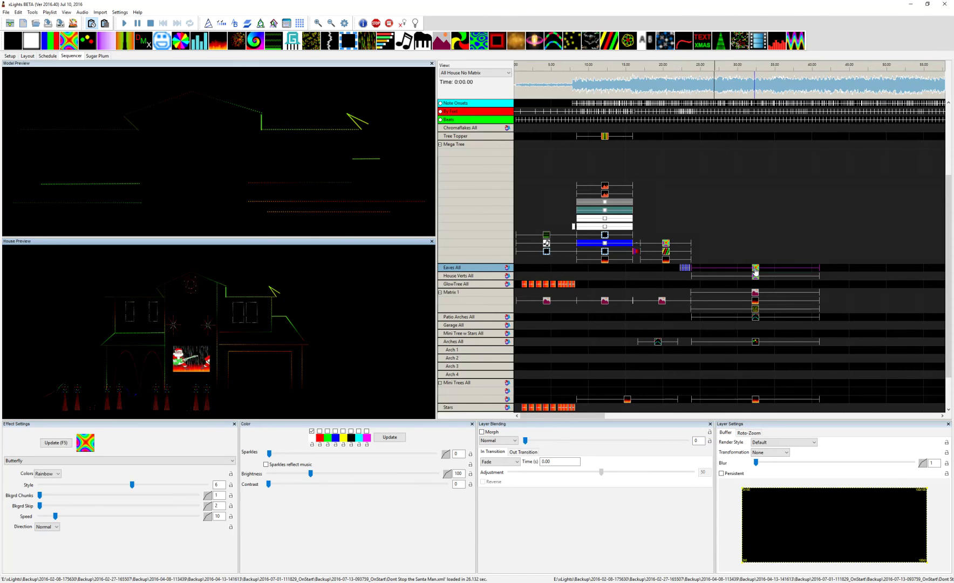
Step: Expand the Eaves All and House Verts All groups one at a time to examine their member models' effects, and collapse each again
{"action": "double_click", "coordinate": [478, 269]}
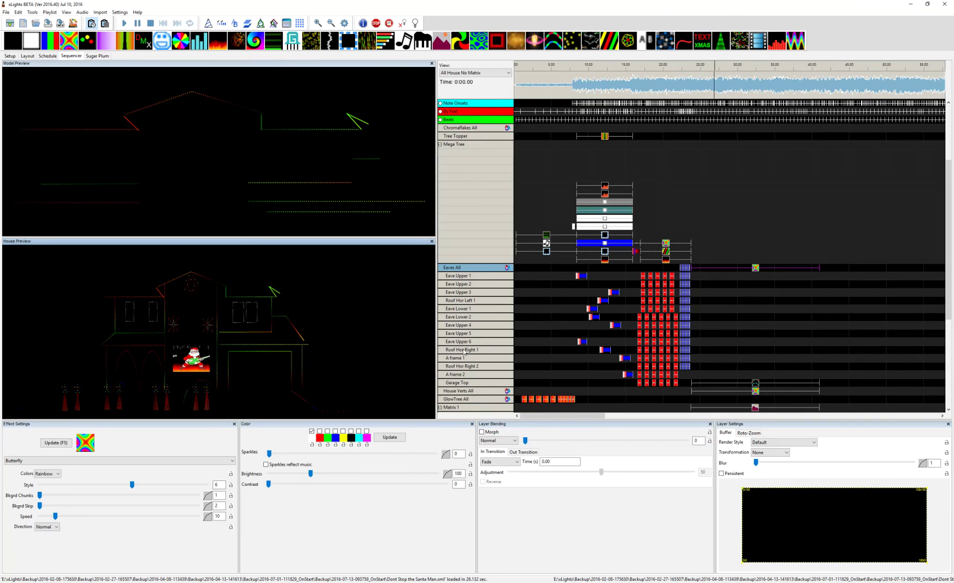
{"action": "double_click", "coordinate": [475, 270]}
{"action": "double_click", "coordinate": [463, 275]}
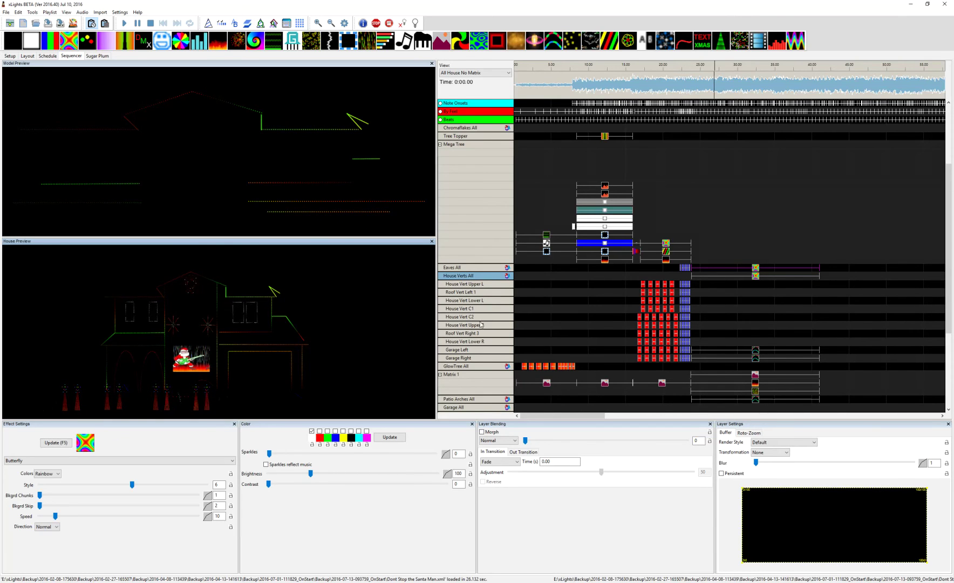
{"action": "double_click", "coordinate": [477, 276]}
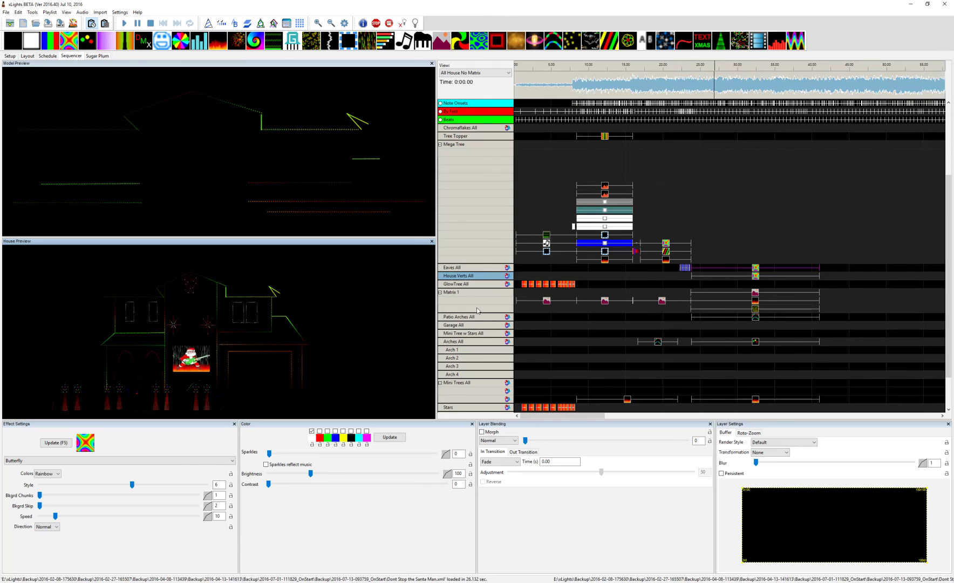
Step: Look over the rows from House All down to Stars, and preview the long Pictures effect on Matrix 1
{"action": "scroll", "coordinate": [481, 311], "scroll_direction": "up", "scroll_amount": 2}
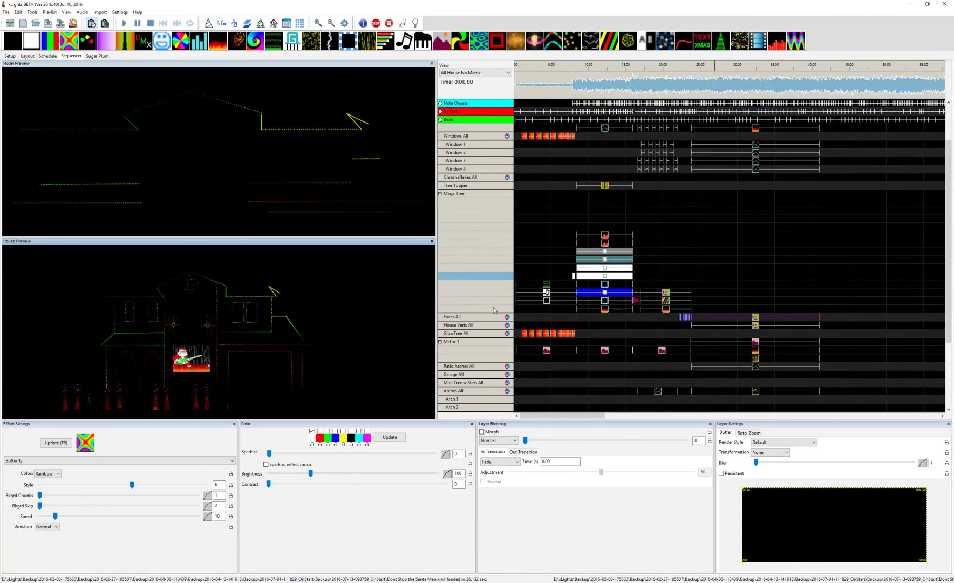
{"action": "scroll", "coordinate": [494, 311], "scroll_direction": "up", "scroll_amount": 2}
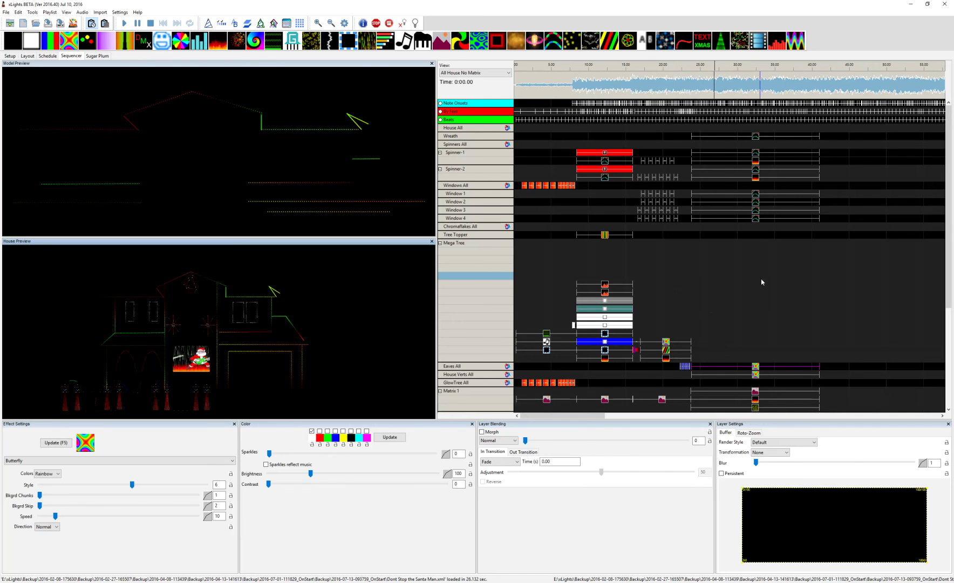
{"action": "scroll", "coordinate": [778, 312], "scroll_direction": "down", "scroll_amount": 2}
{"action": "scroll", "coordinate": [778, 312], "scroll_direction": "down", "scroll_amount": 4}
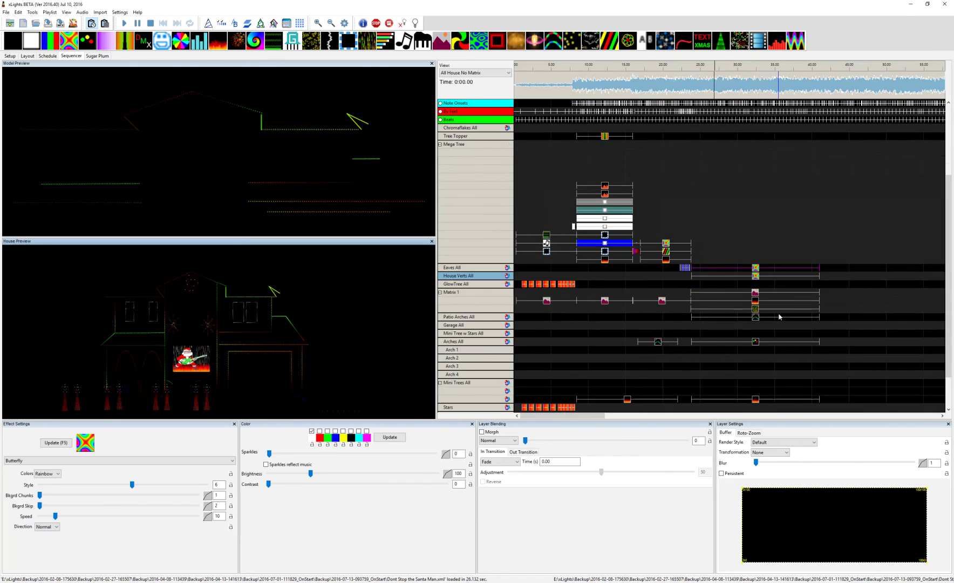
{"action": "left_click", "coordinate": [755, 295]}
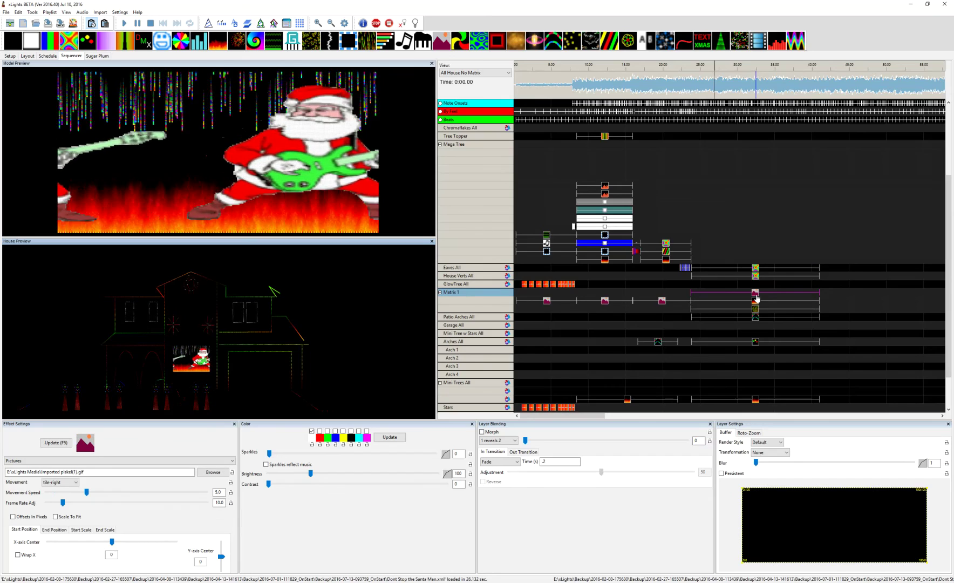
Step: Preview the long Circles effect on Arches All, examine its color palette selection, and refresh the effect
{"action": "scroll", "coordinate": [775, 333], "scroll_direction": "down", "scroll_amount": 2}
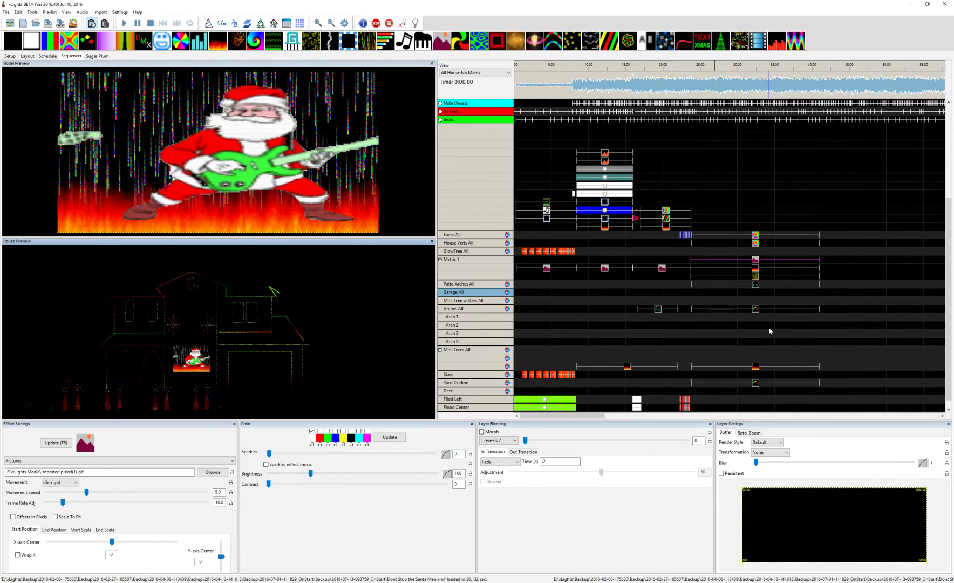
{"action": "left_click", "coordinate": [755, 309]}
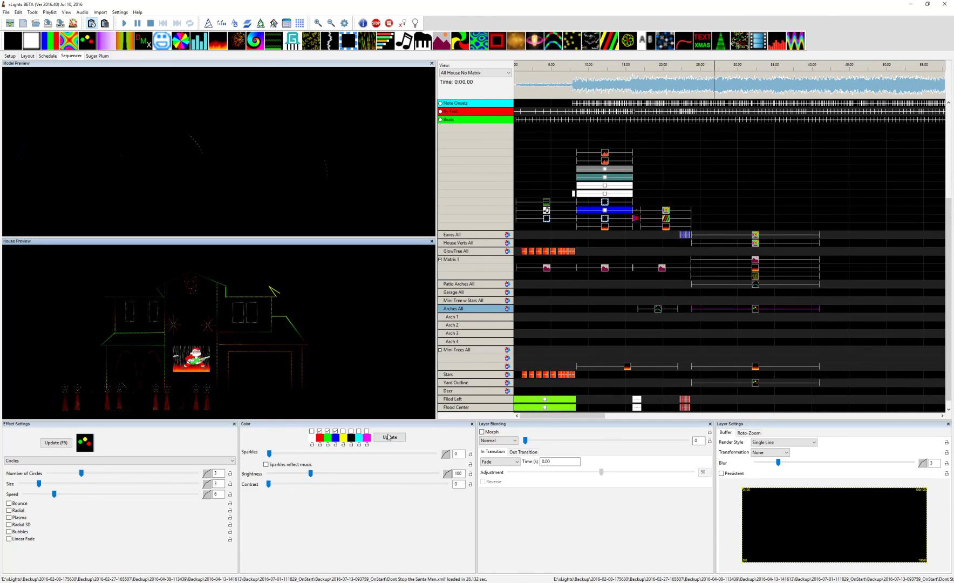
{"action": "left_click", "coordinate": [312, 431]}
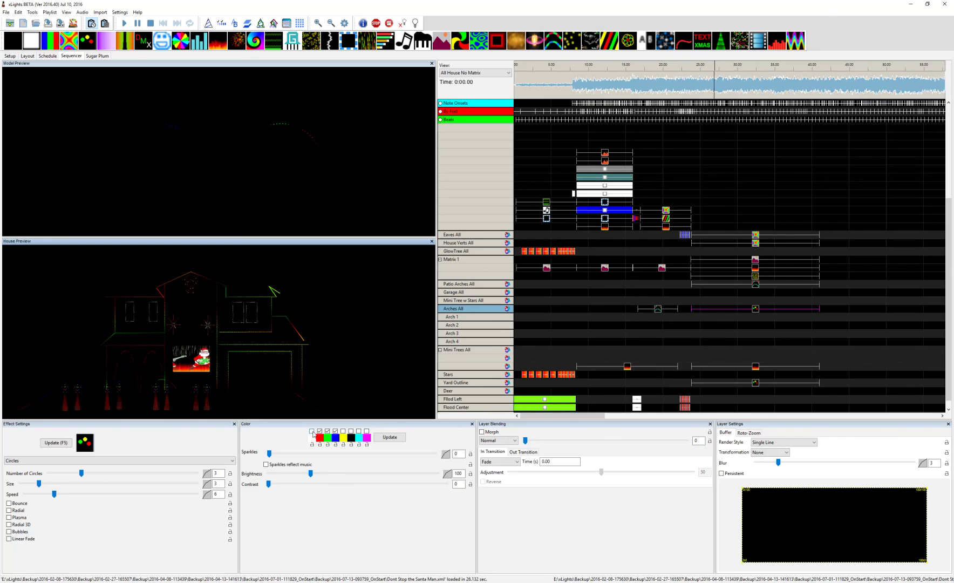
{"action": "left_click", "coordinate": [54, 443]}
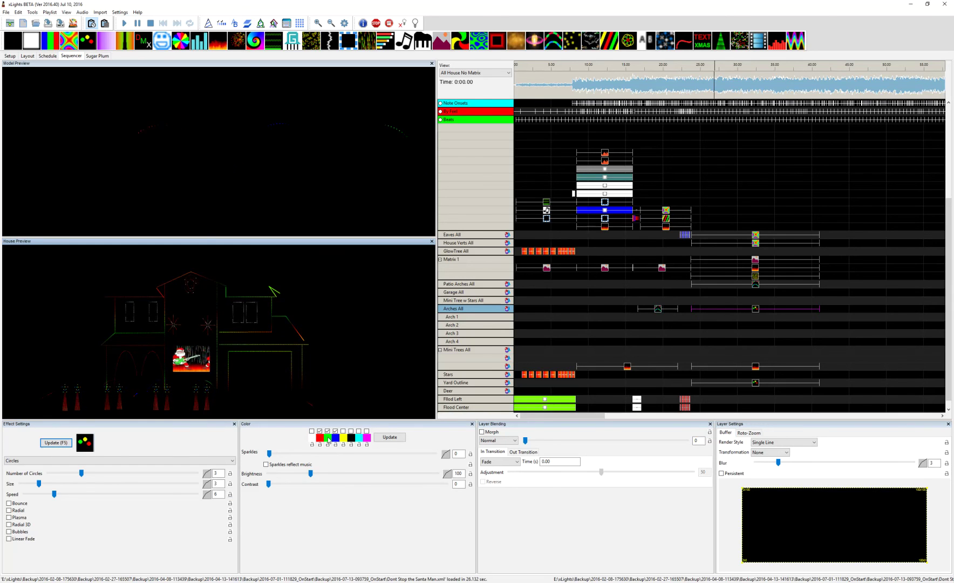
{"action": "left_click", "coordinate": [351, 430]}
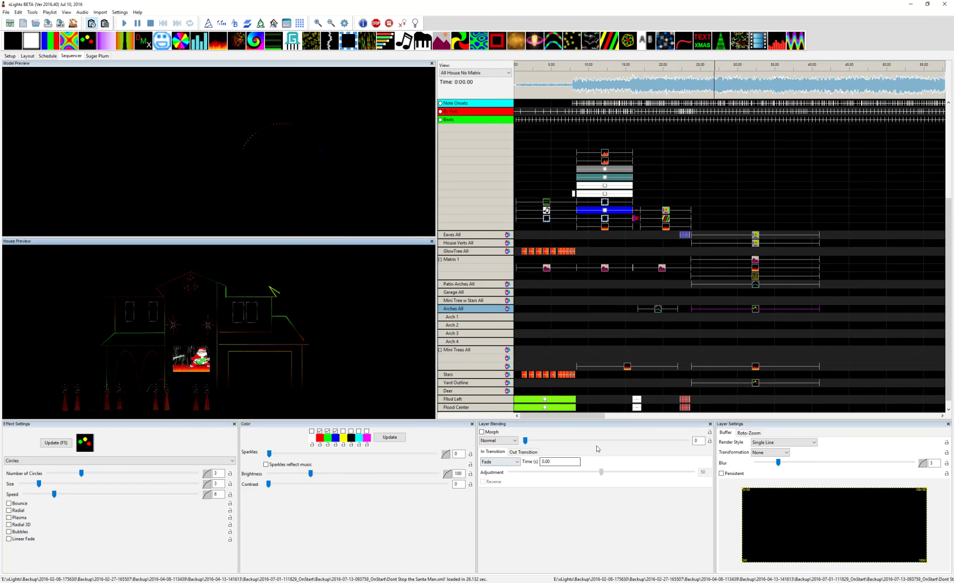
Step: Preview the long Fire effect on Mini Trees All and the Circles effect on Yard Outline
{"action": "left_click", "coordinate": [755, 366]}
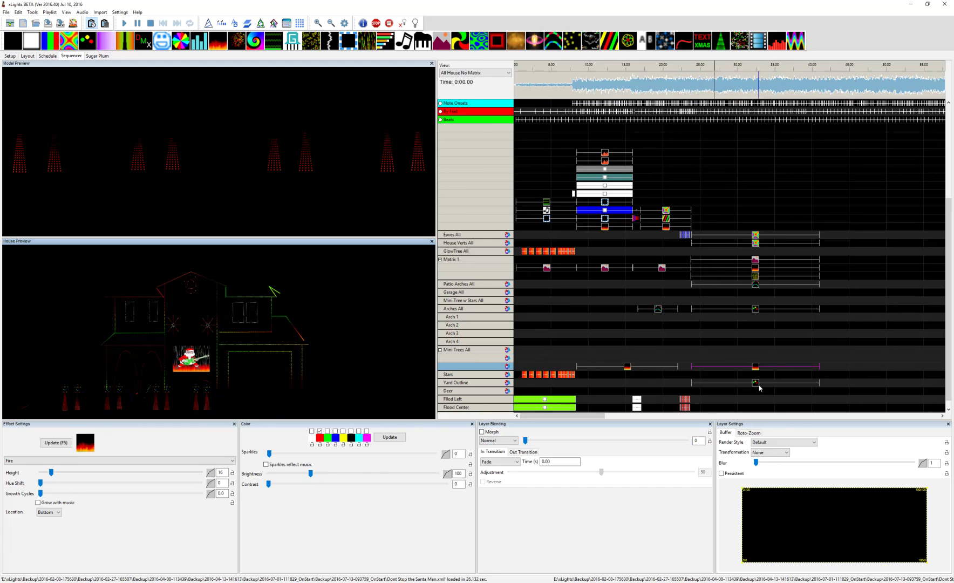
{"action": "left_click", "coordinate": [756, 383]}
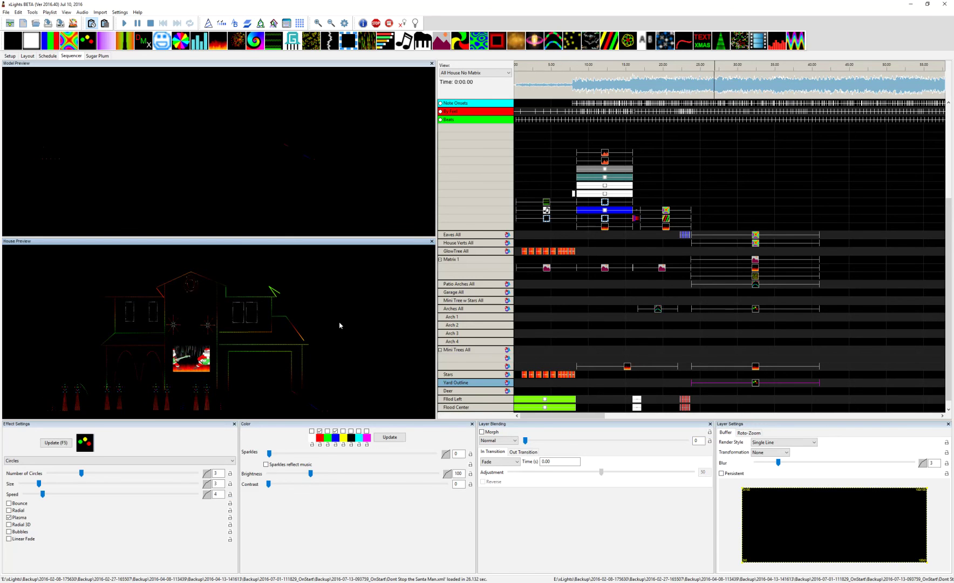
{"action": "scroll", "coordinate": [833, 347], "scroll_direction": "up", "scroll_amount": 2}
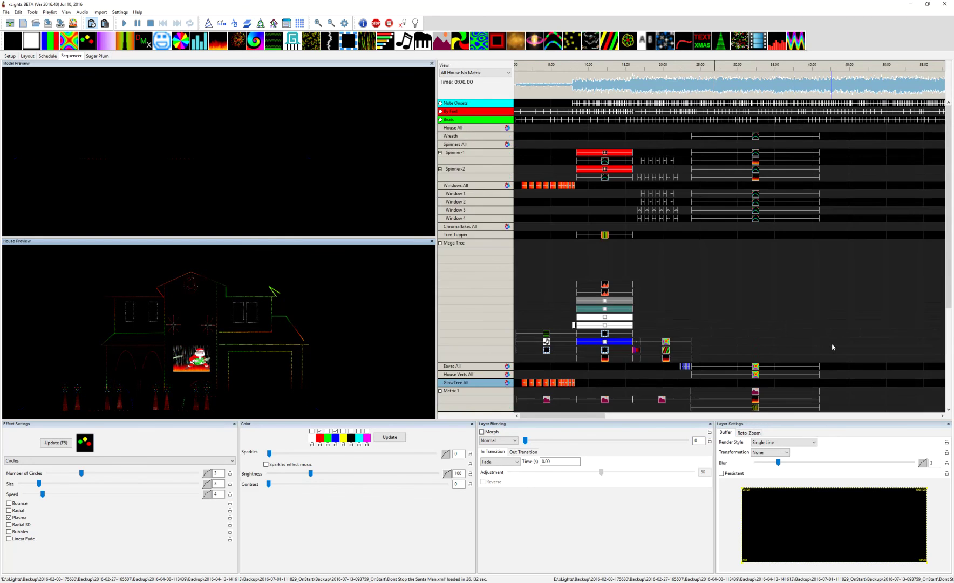